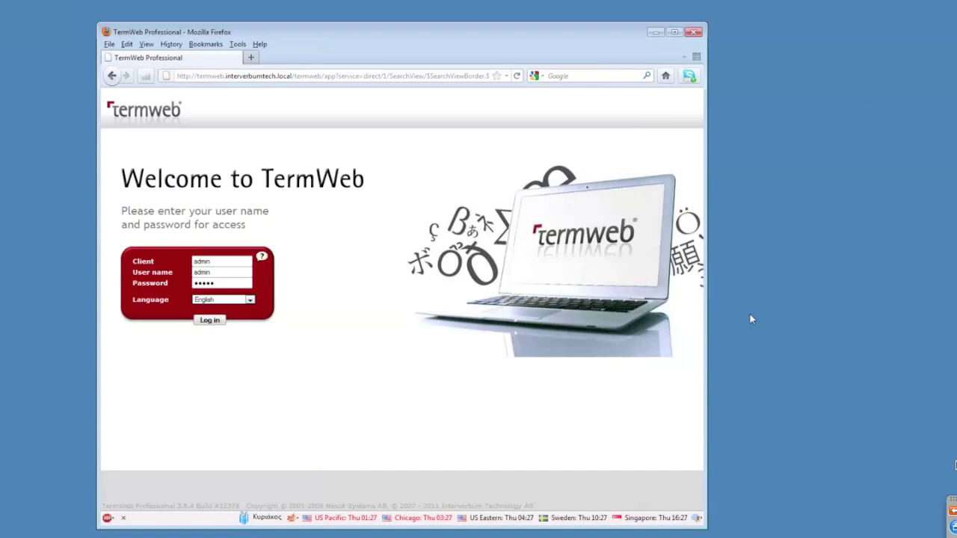
Log in, view the 'a words' filter without changing it, and go to the Admin View.
left_click(210, 322)
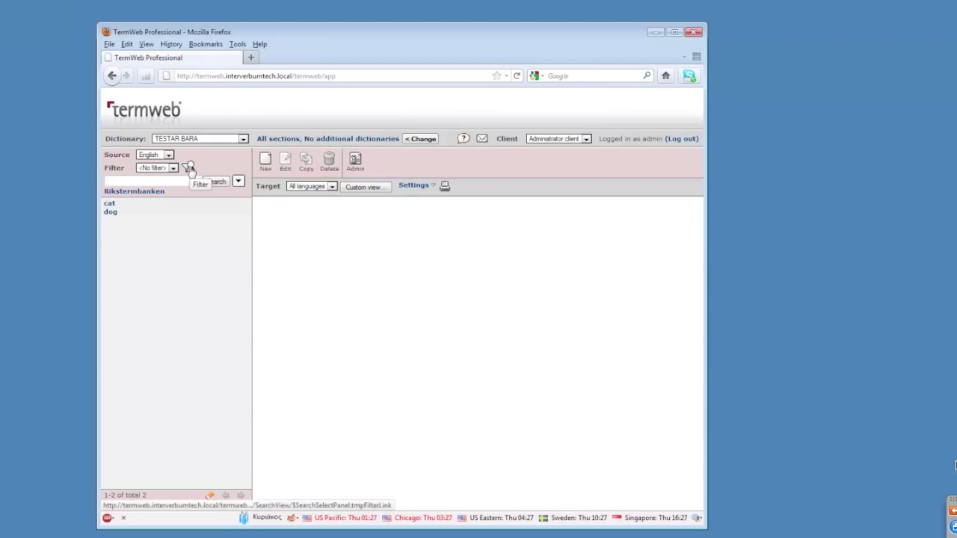
left_click(190, 167)
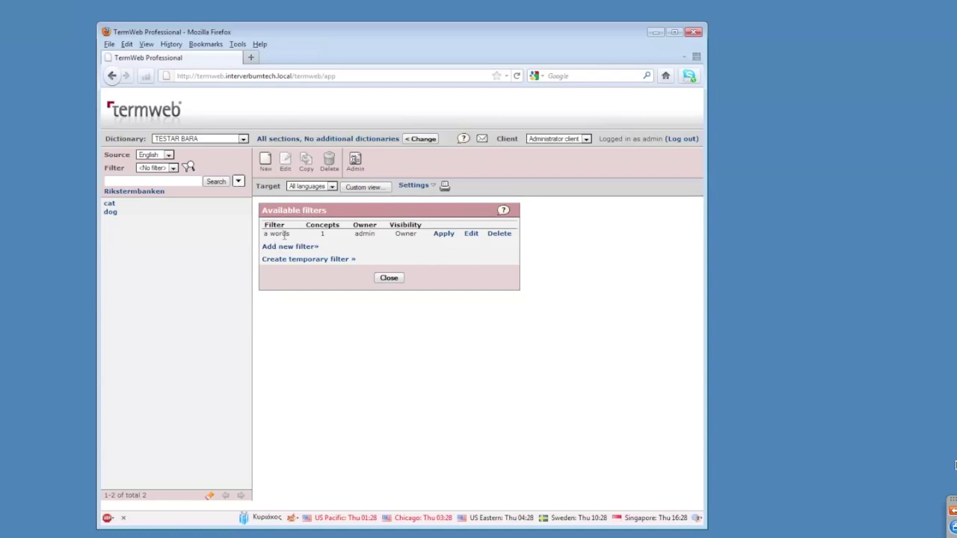
left_click(472, 234)
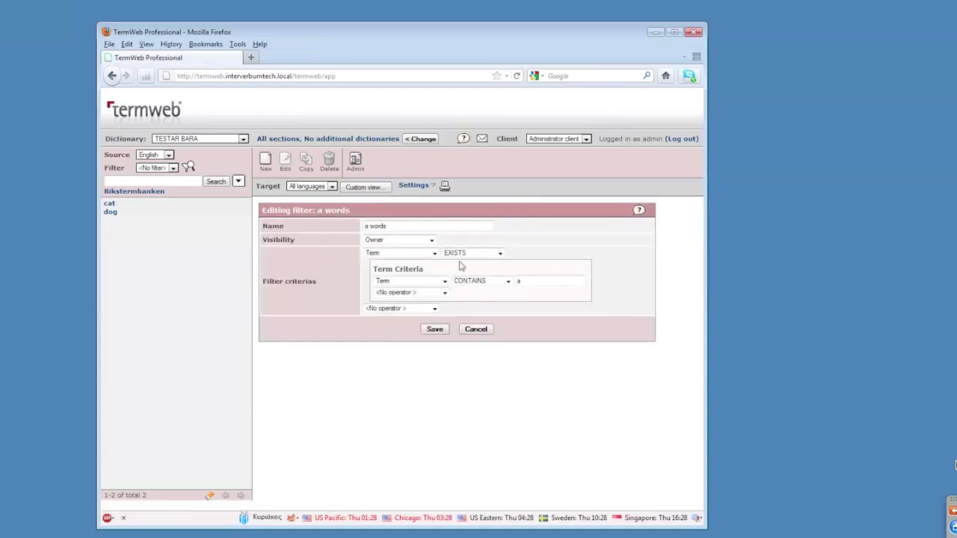
left_click(479, 331)
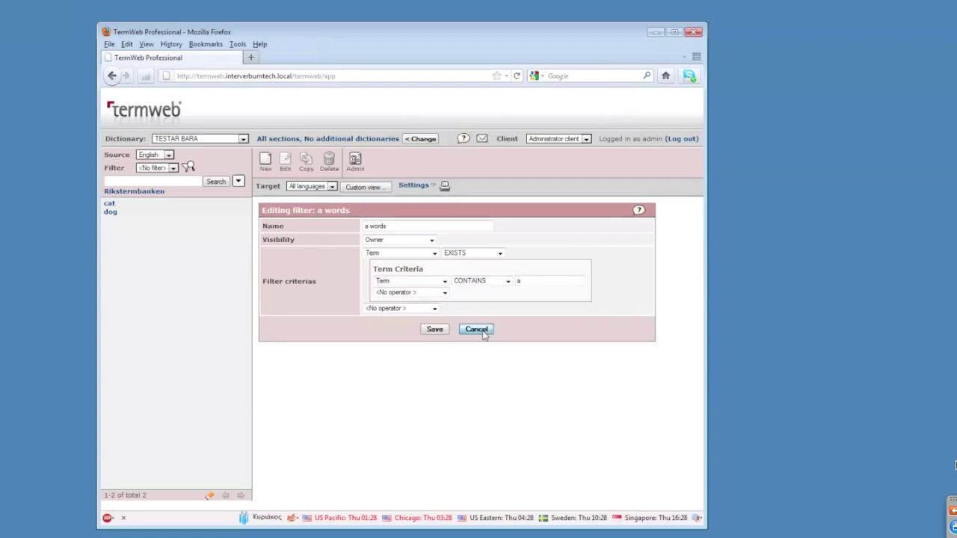
left_click(355, 161)
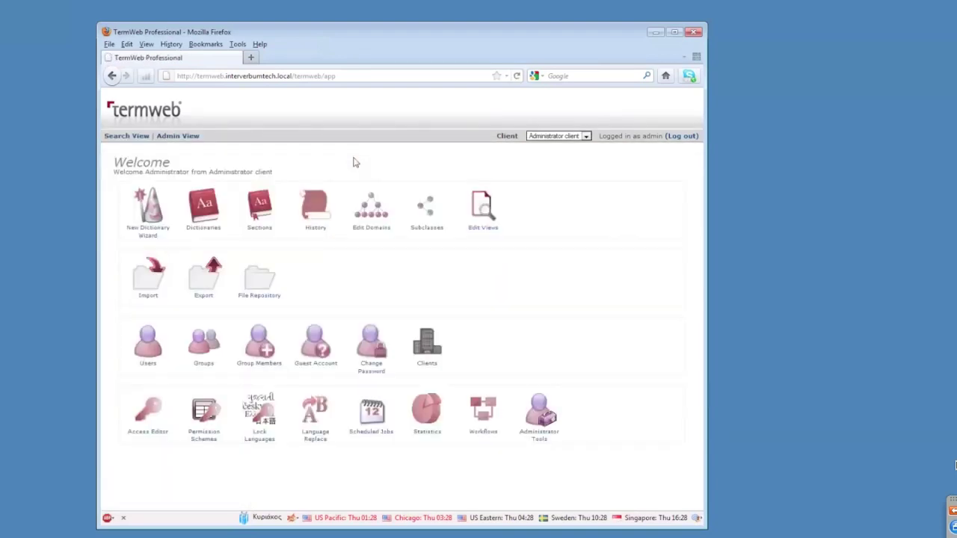
Export TESTAR BARA as TermWeb XML with layout and filter definitions, saving TESTAR BARA.xml.
left_click(203, 205)
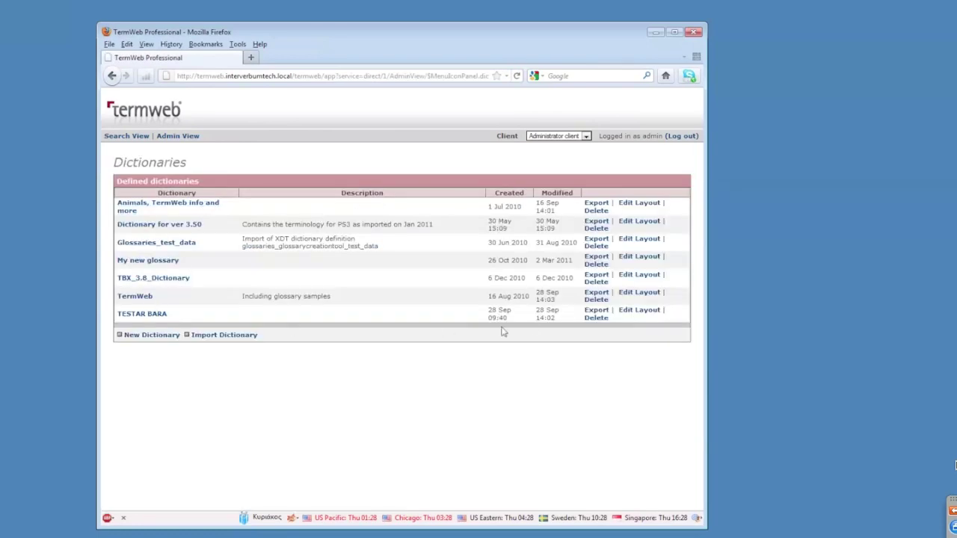
left_click(596, 313)
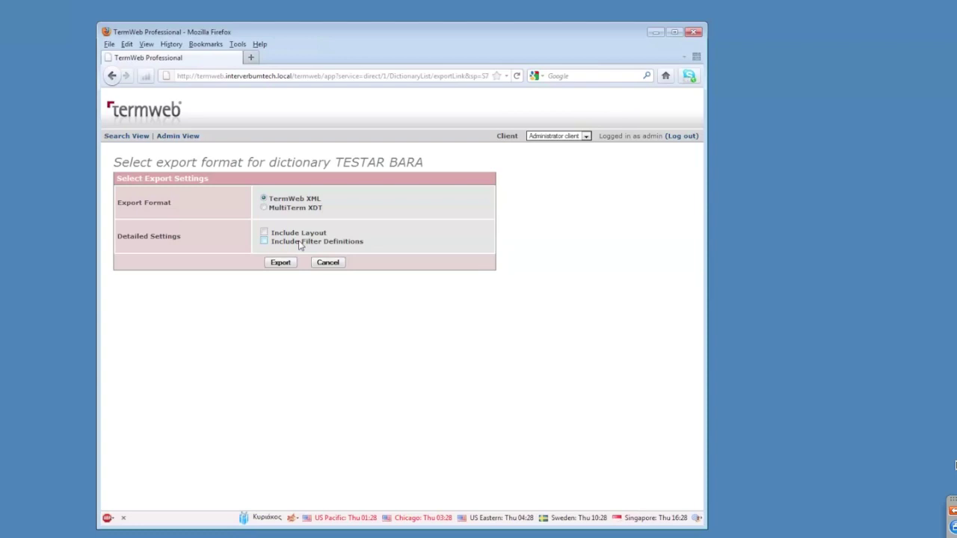
left_click(264, 233)
left_click(264, 241)
left_click(291, 265)
left_click_drag(742, 377, 514, 330)
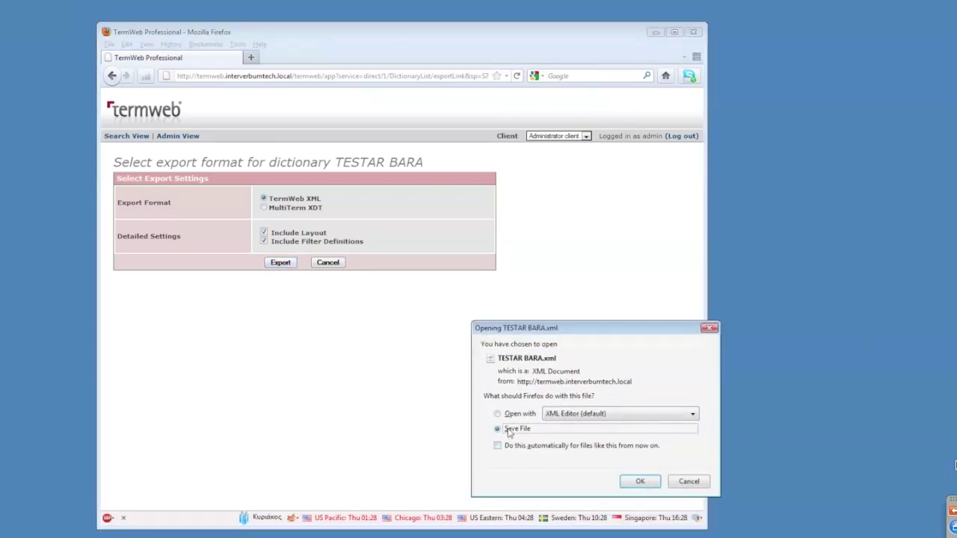
left_click(640, 482)
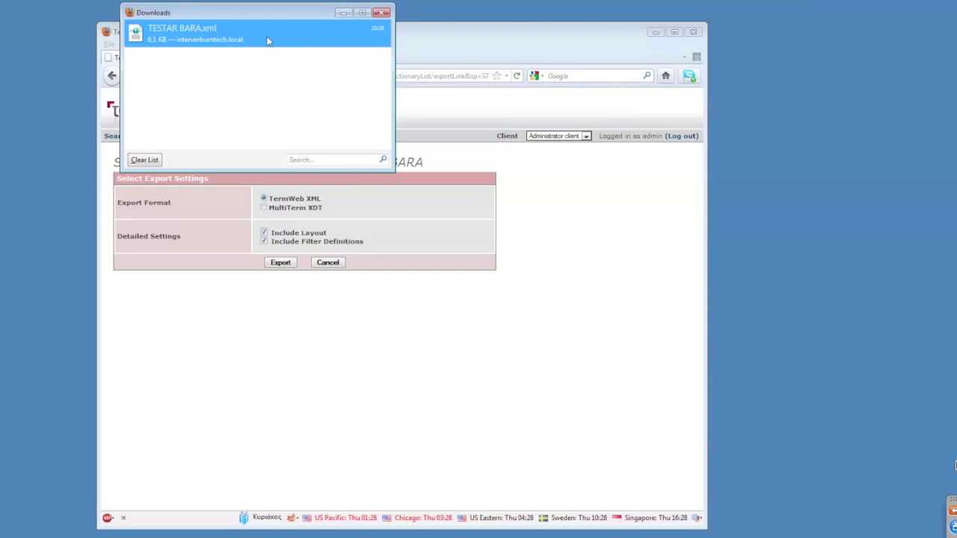
Show the downloaded TESTAR BARA.xml in its folder, then return to the Admin View.
right_click(268, 40)
left_click(306, 58)
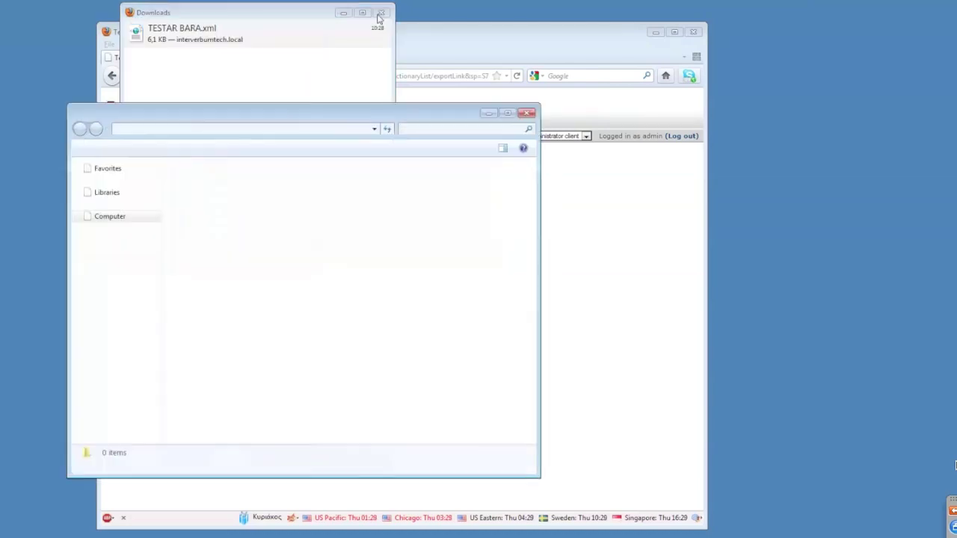
left_click(380, 14)
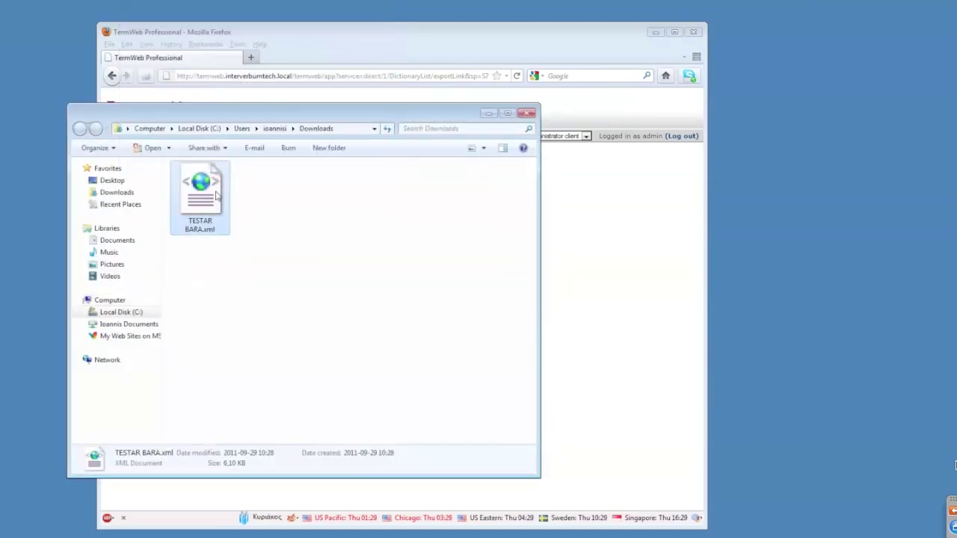
left_click(520, 38)
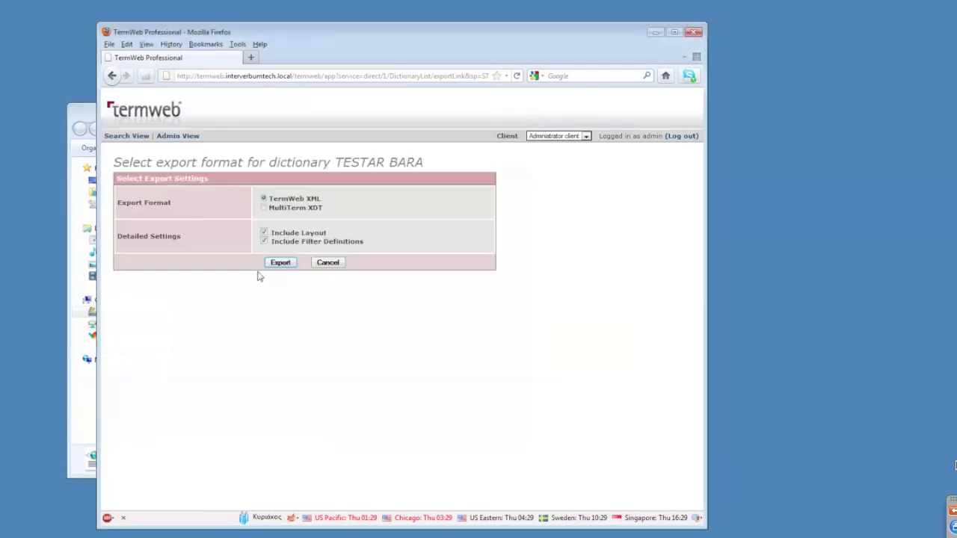
left_click(189, 136)
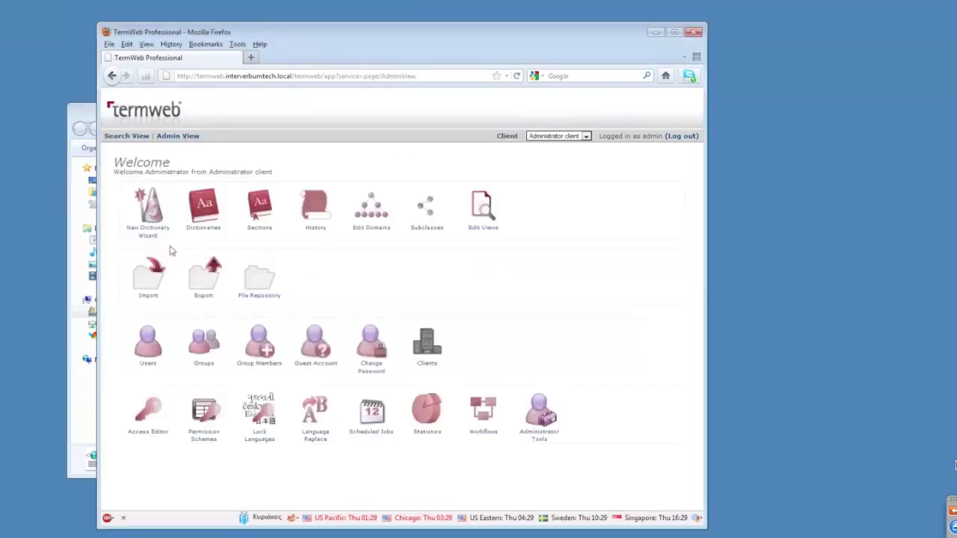
Upload TESTAR BARA.xml from Downloads for dictionary import.
left_click(193, 210)
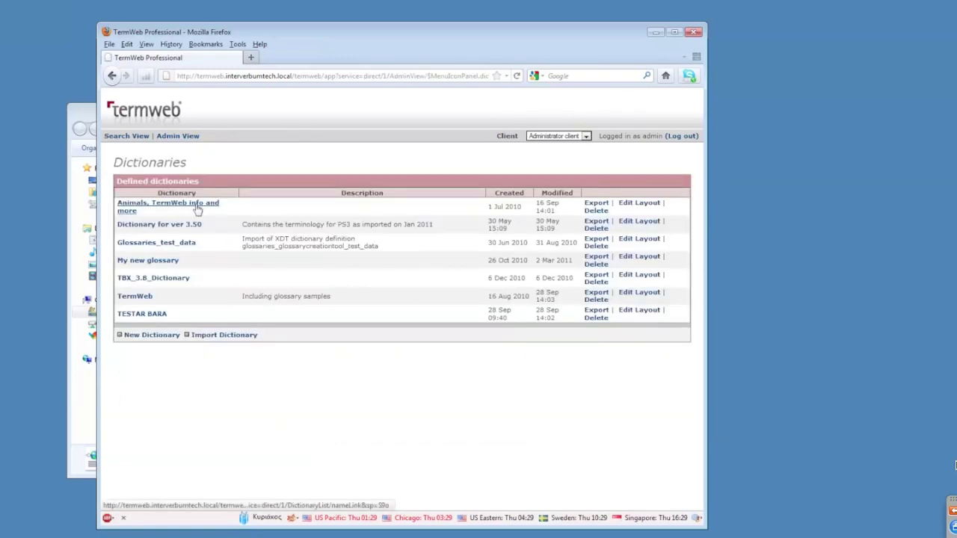
left_click(237, 338)
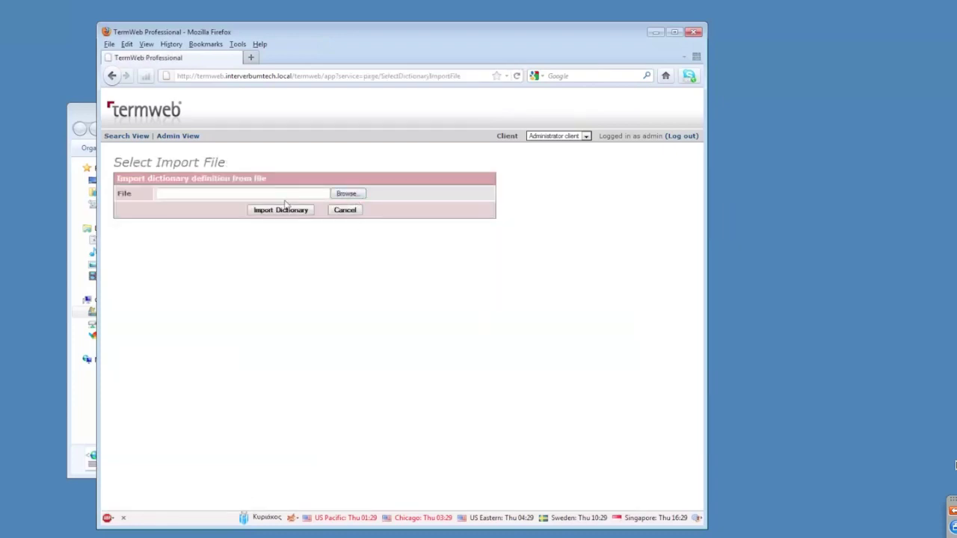
left_click(95, 122)
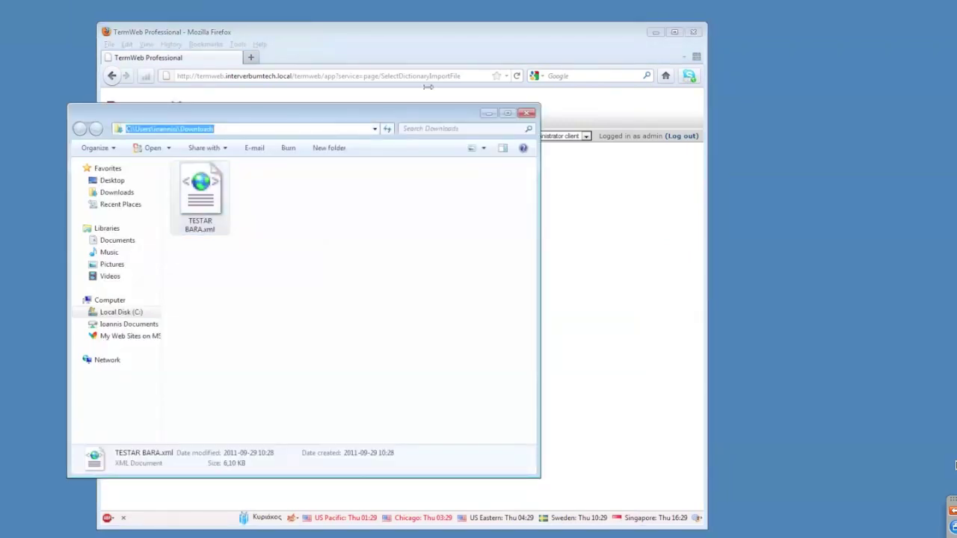
left_click(443, 51)
left_click(348, 193)
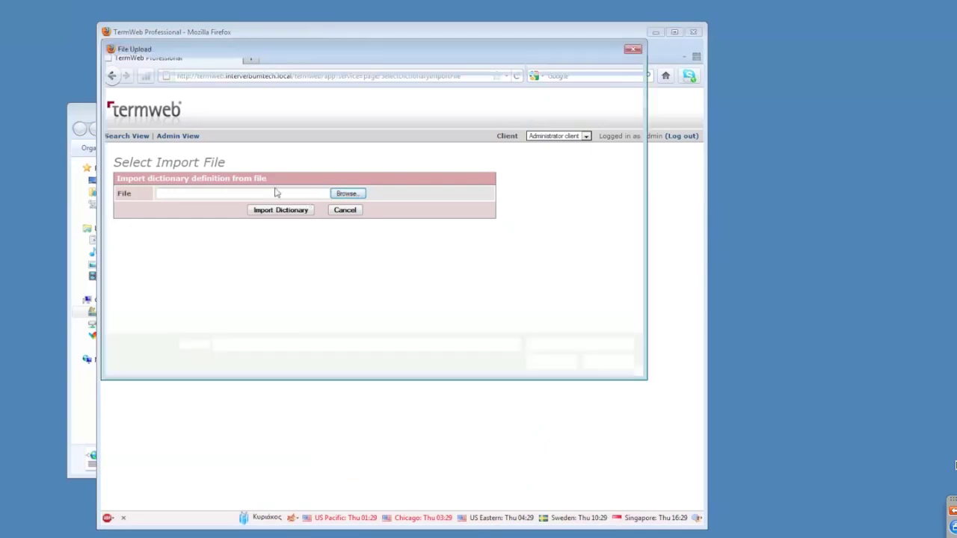
left_click(254, 138)
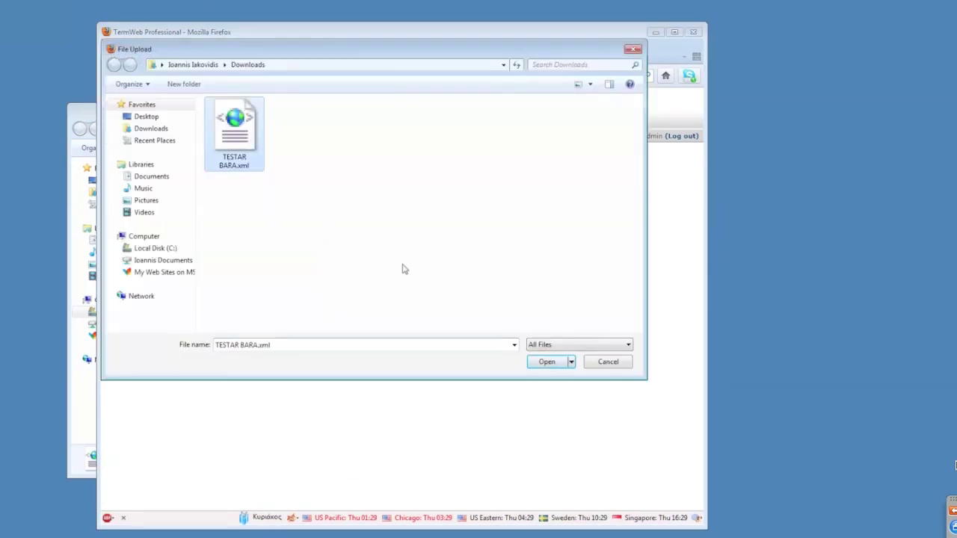
left_click(543, 365)
left_click(276, 215)
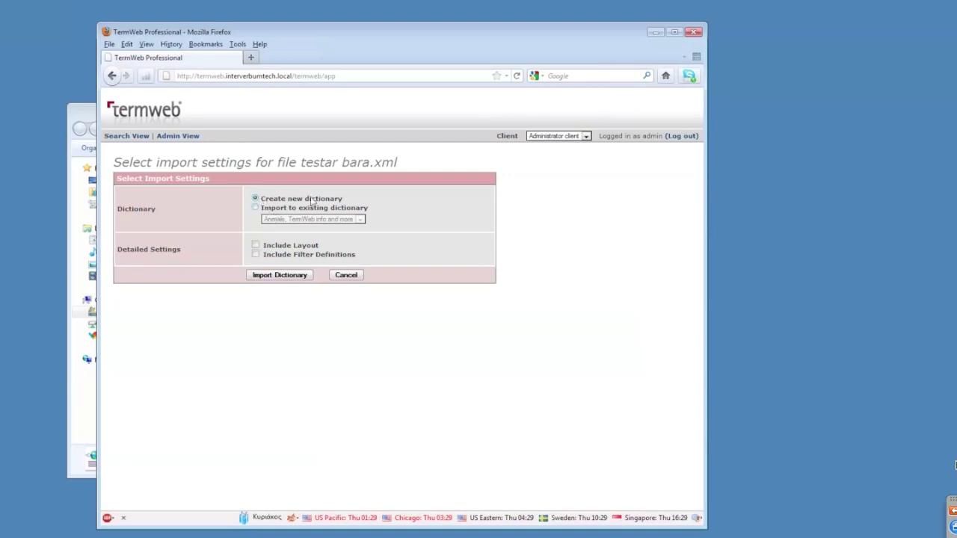
Import it as new dictionary TESTAR BARA (2), including layout and filter definitions.
left_click(256, 245)
left_click(256, 255)
left_click(278, 276)
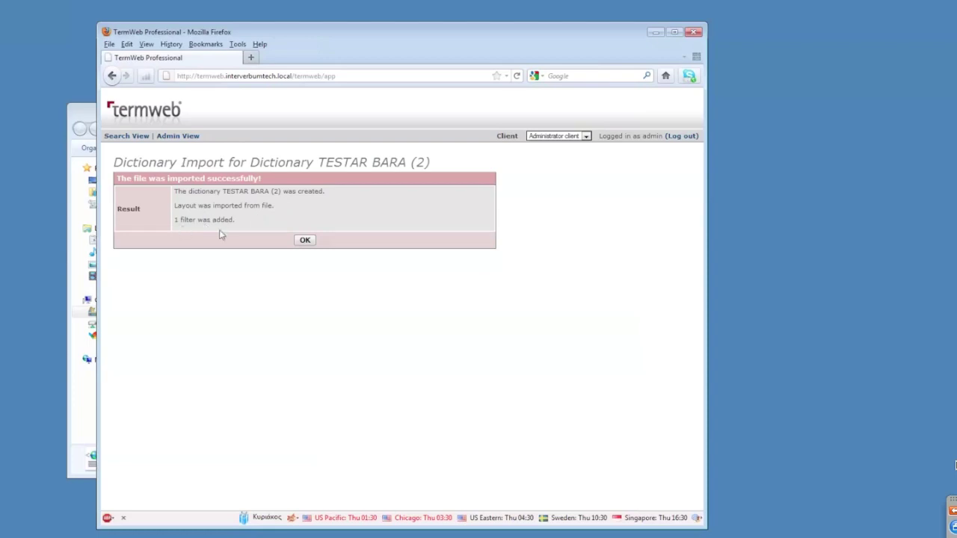
left_click(306, 242)
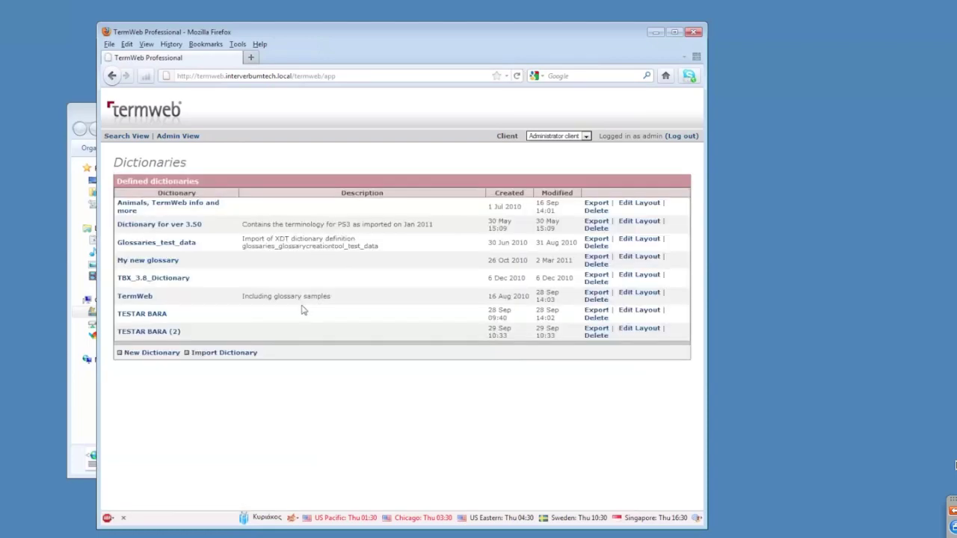
Show TESTAR BARA (2) in the search view, keeping English as source language.
left_click(127, 137)
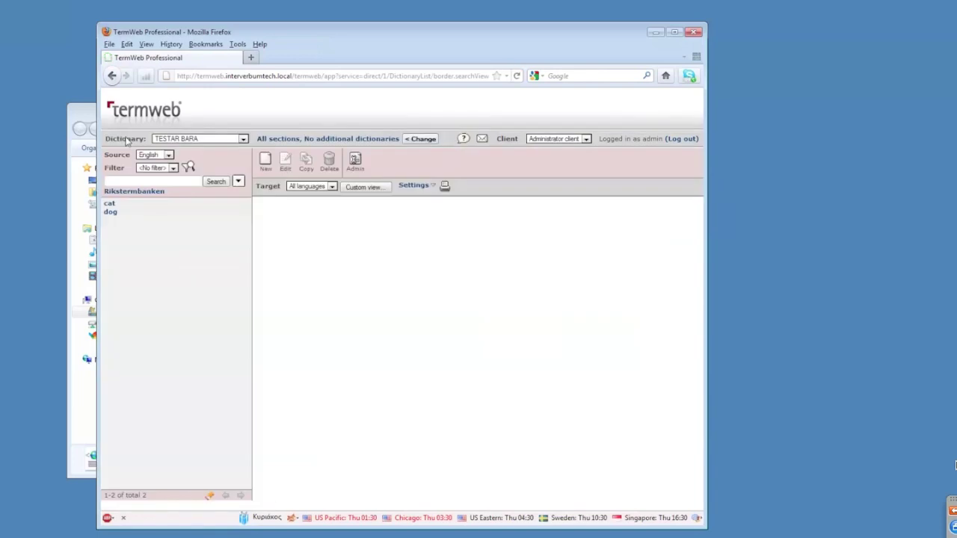
left_click(198, 141)
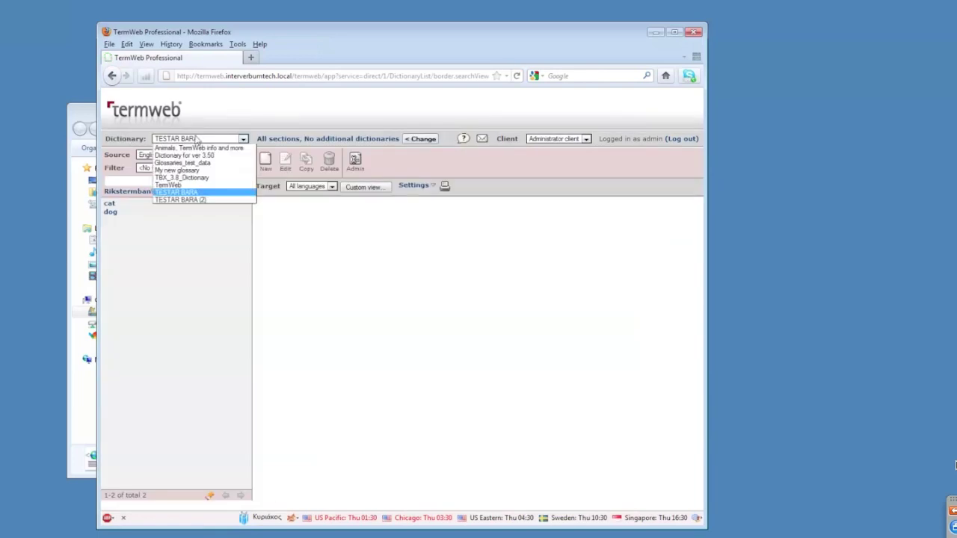
left_click(219, 200)
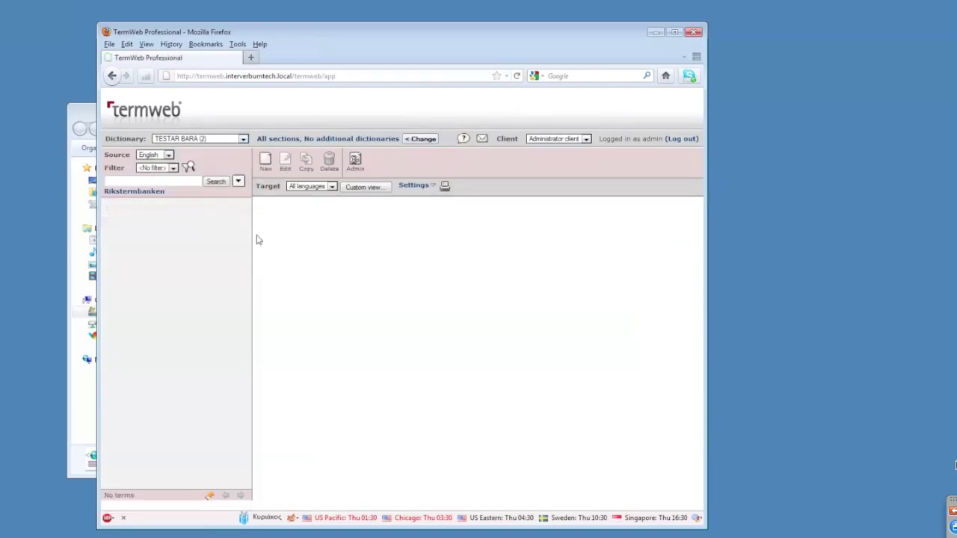
left_click(168, 157)
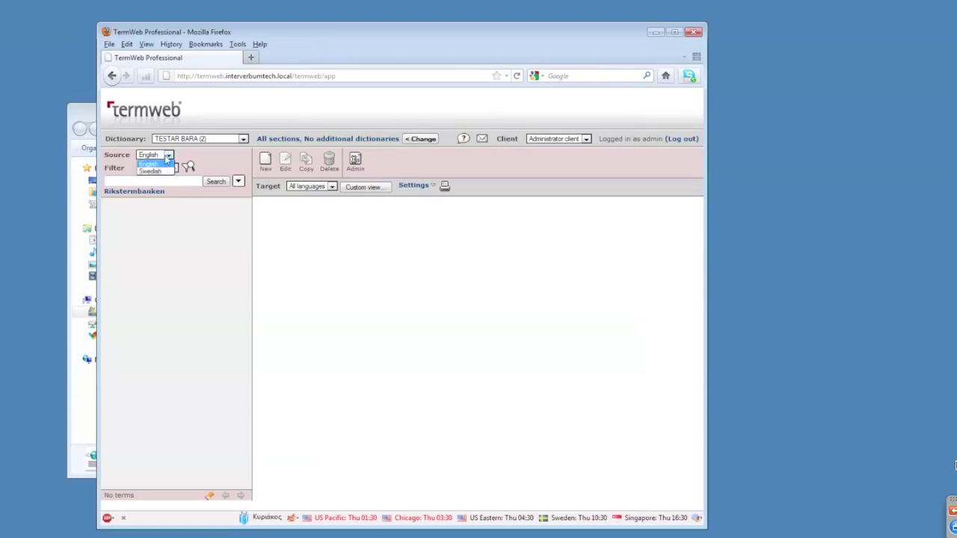
left_click(155, 163)
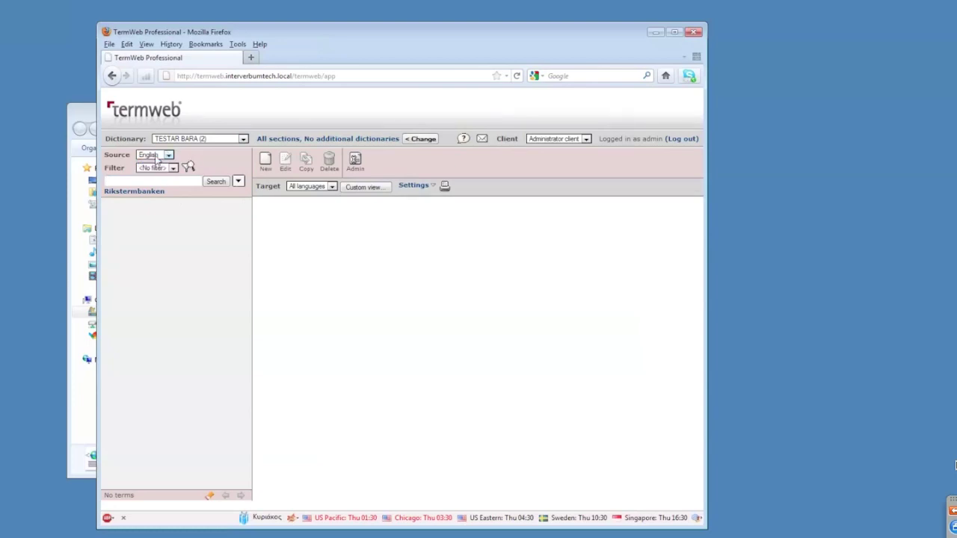
Start a new concept in TESTAR BARA (2) and discard it.
left_click(268, 163)
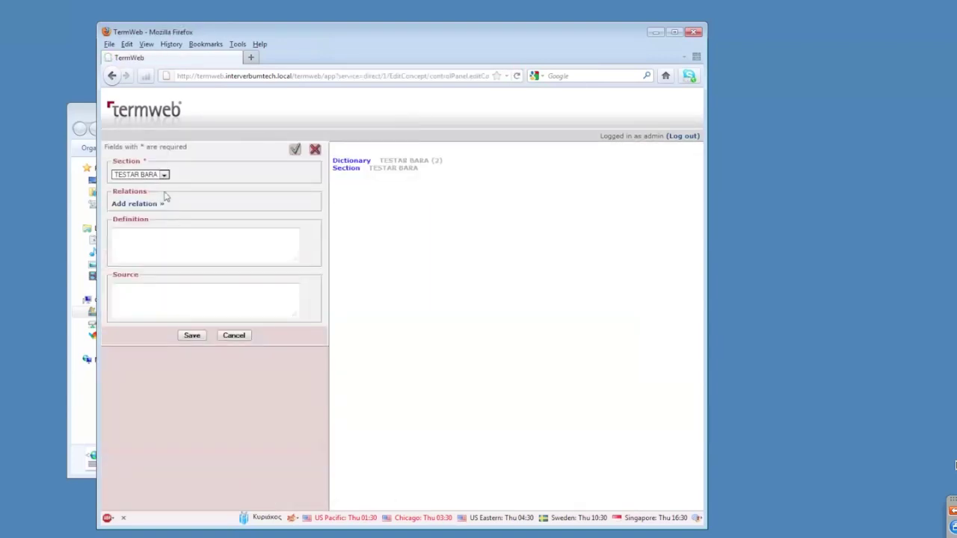
left_click(238, 334)
left_click(389, 269)
left_click(296, 262)
left_click(393, 268)
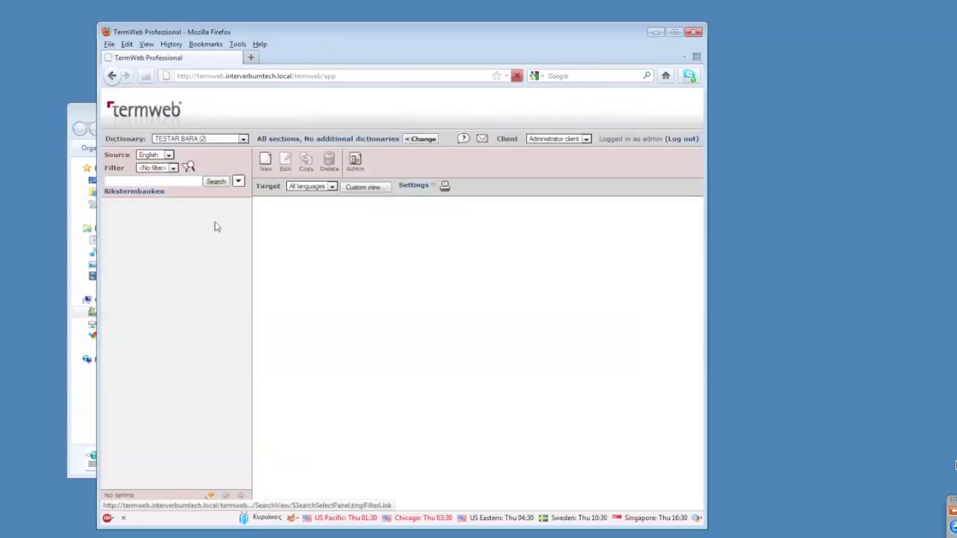
Open the 'a words' filter for editing, then discard the changes and close the filter list.
left_click(188, 168)
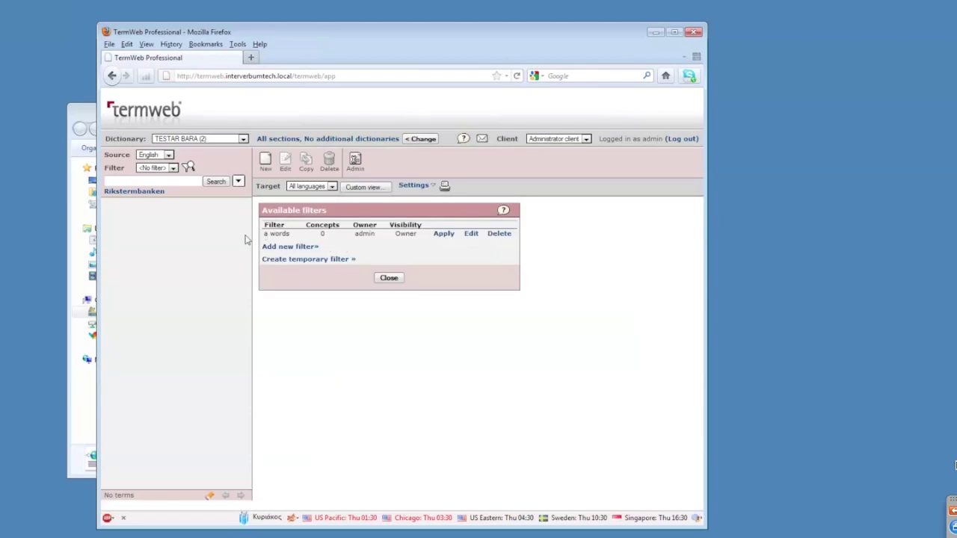
left_click(470, 239)
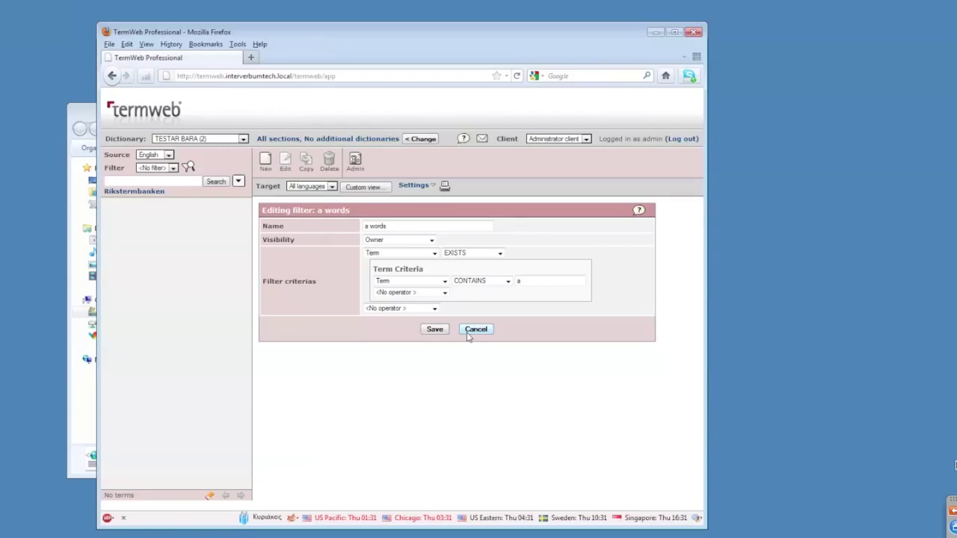
left_click(468, 334)
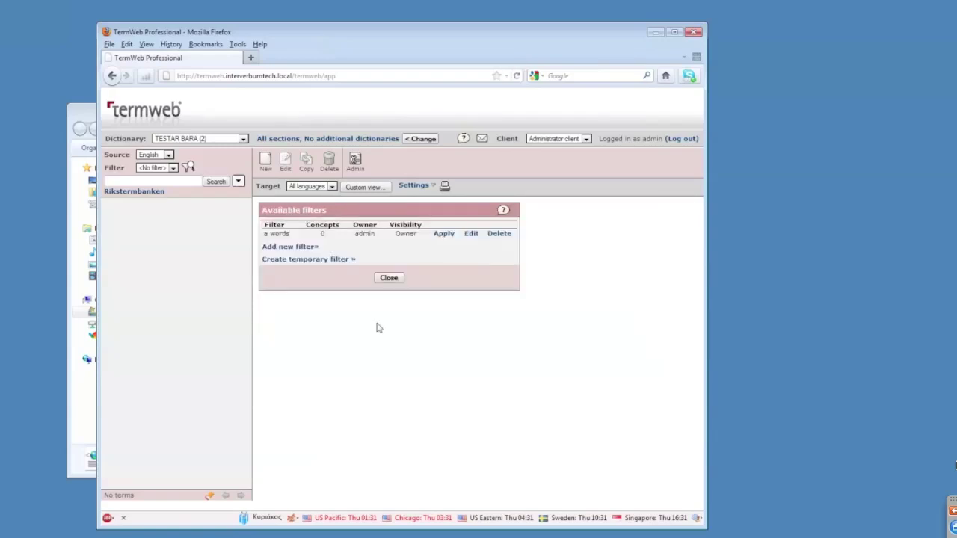
left_click(388, 278)
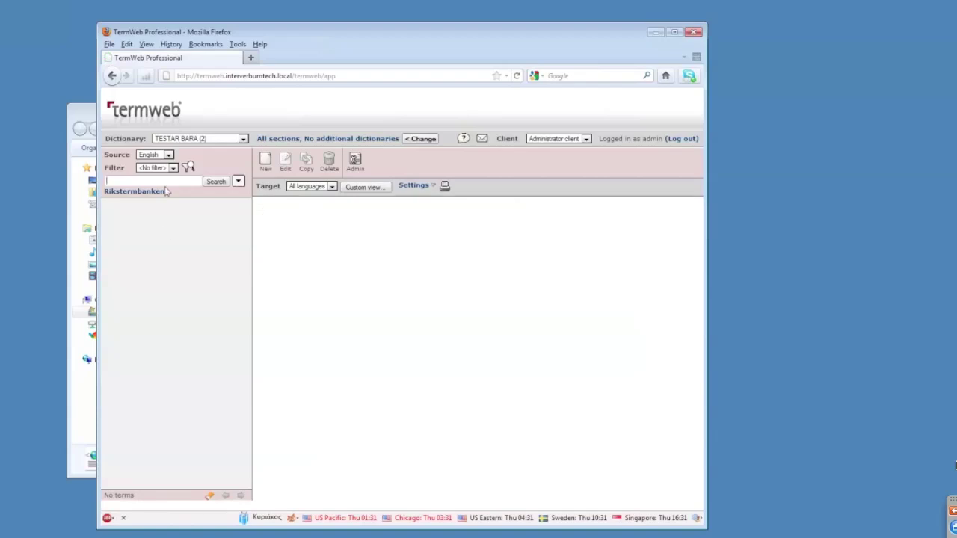
Switch the search dictionary to TESTAR BARA and go to the Admin View.
left_click(187, 139)
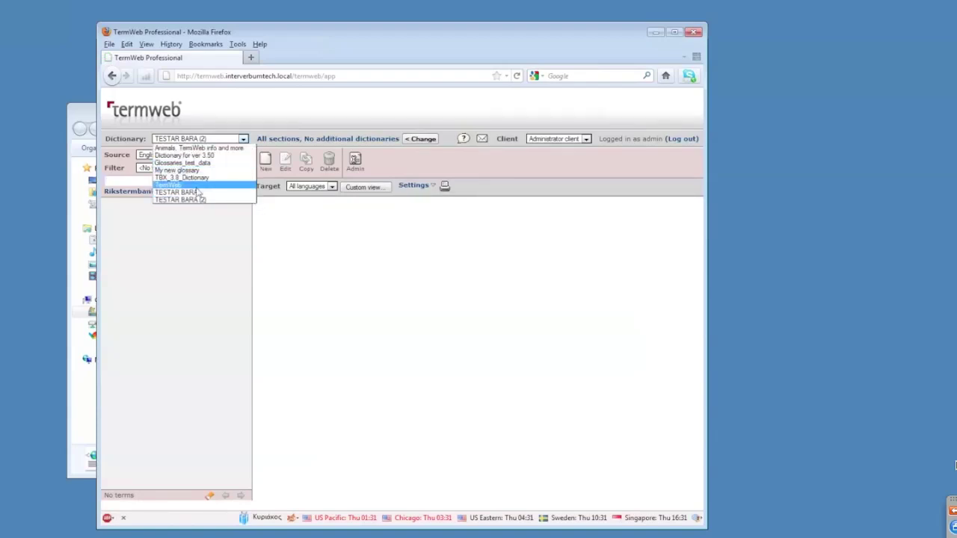
left_click(197, 192)
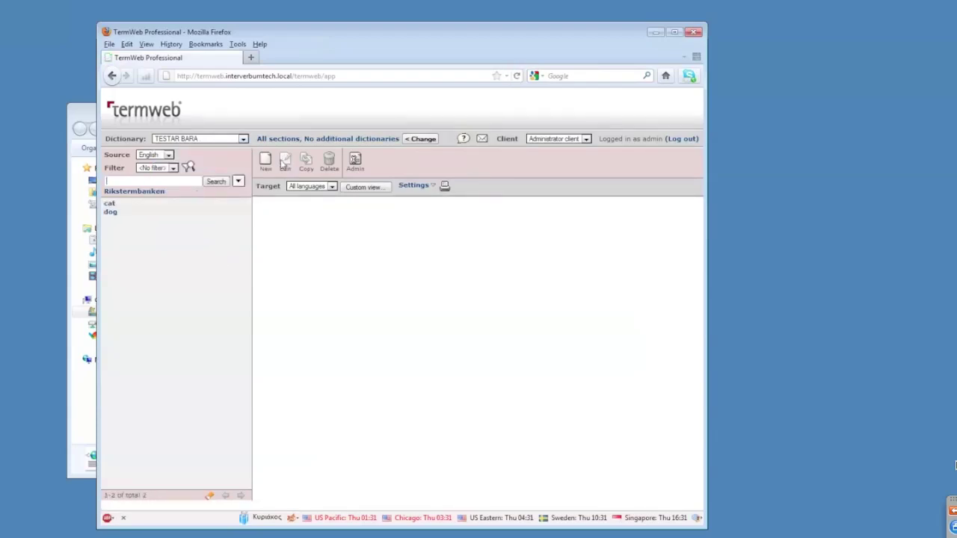
left_click(354, 161)
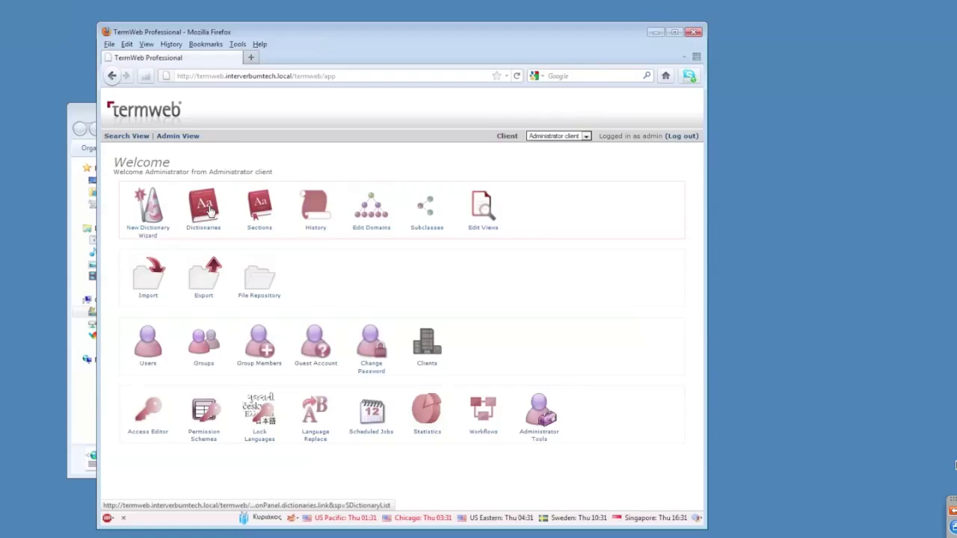
Add a new custom concept-level field to the TESTAR BARA dictionary settings.
left_click(210, 212)
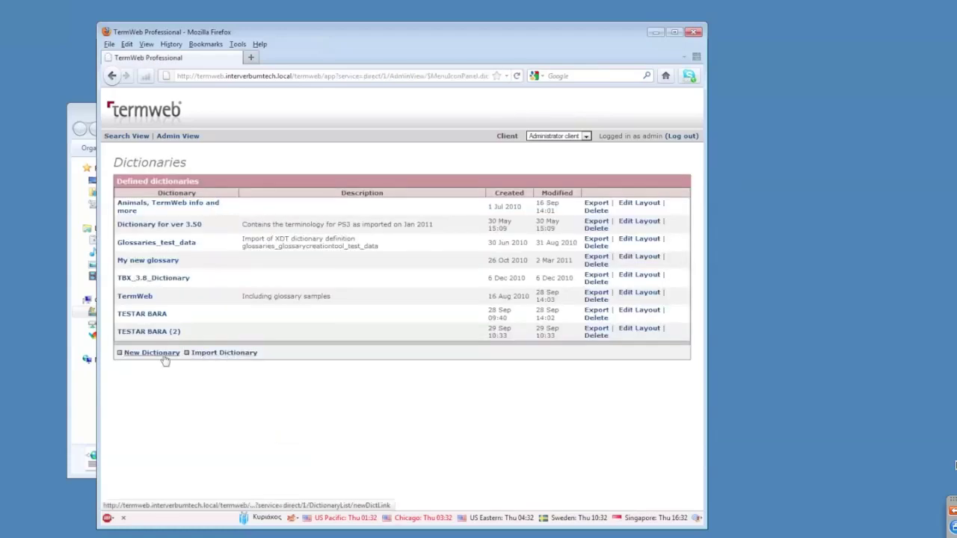
left_click(147, 318)
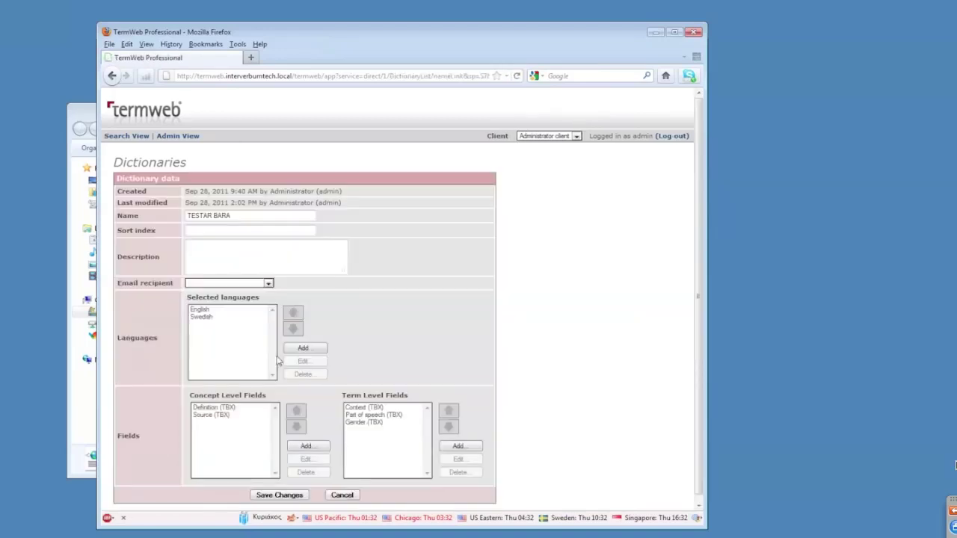
scroll(232, 441, "down", 1)
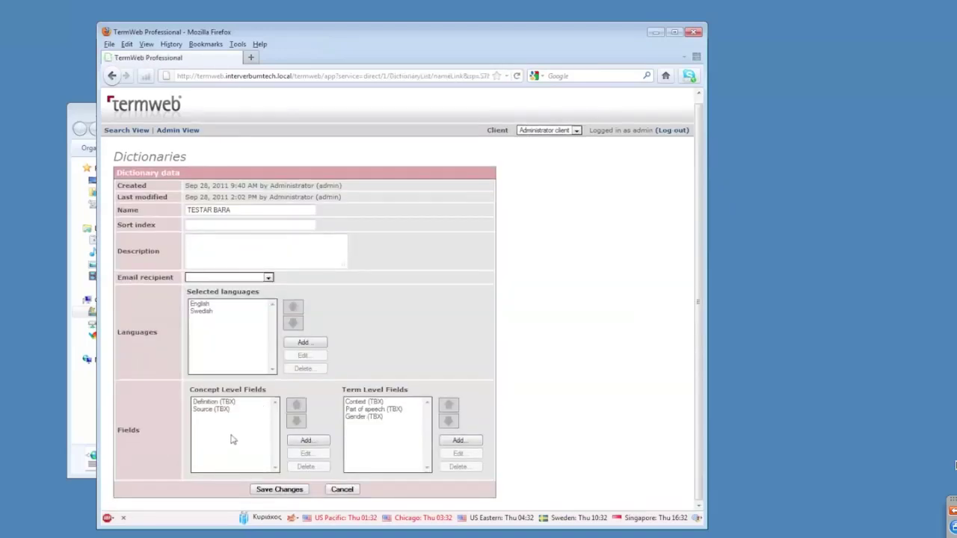
left_click(307, 444)
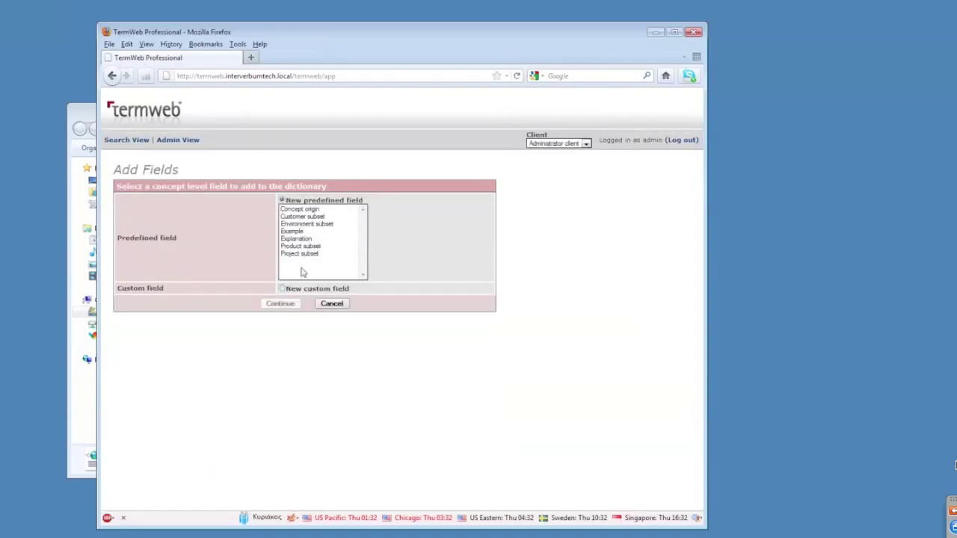
left_click(282, 289)
left_click(281, 304)
Name the field 'My new custom field' as single-line text and save the dictionary.
left_click(246, 196)
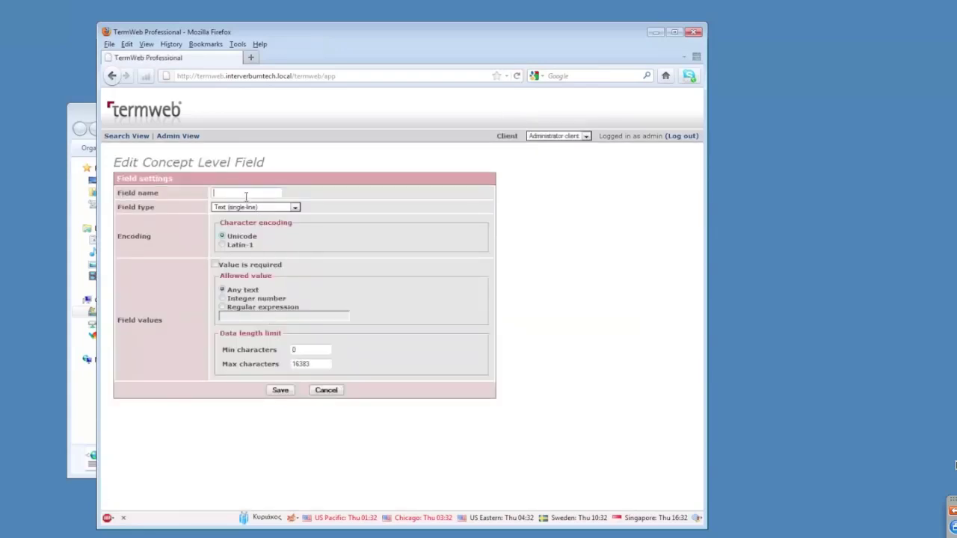
type("M")
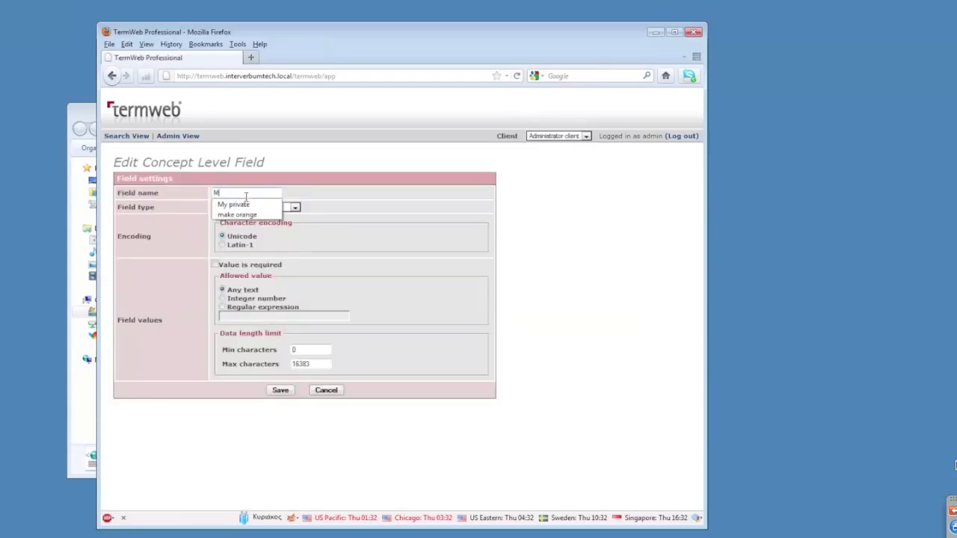
type("y new cu")
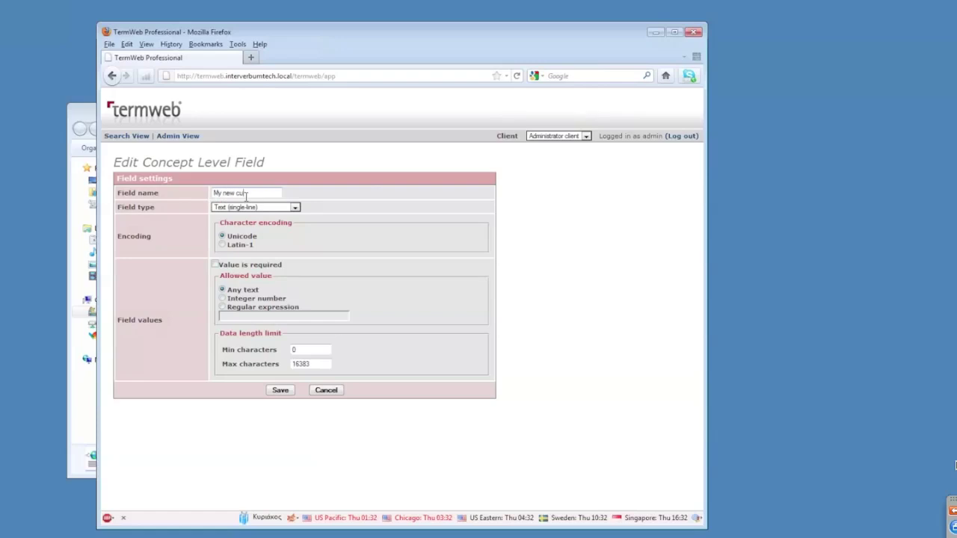
type("stom field")
left_click(295, 208)
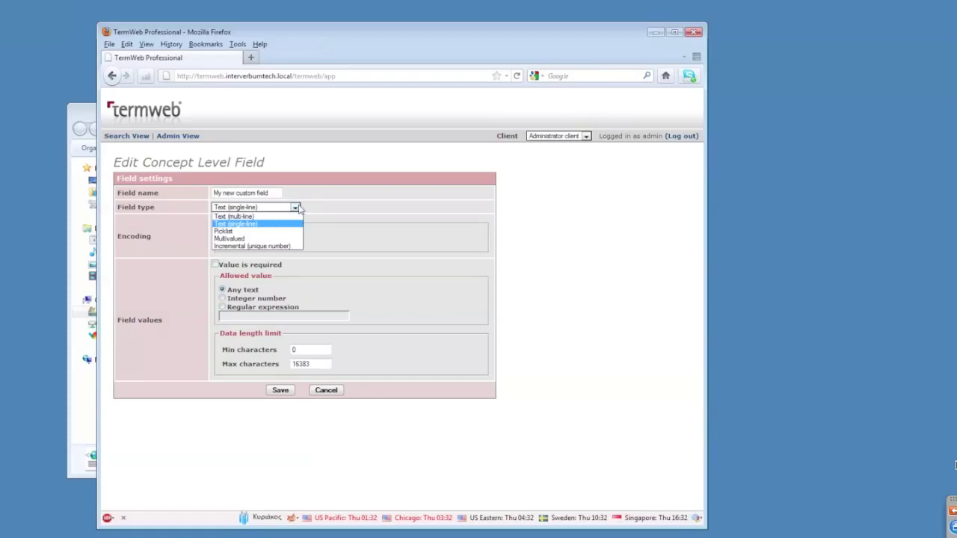
left_click(330, 214)
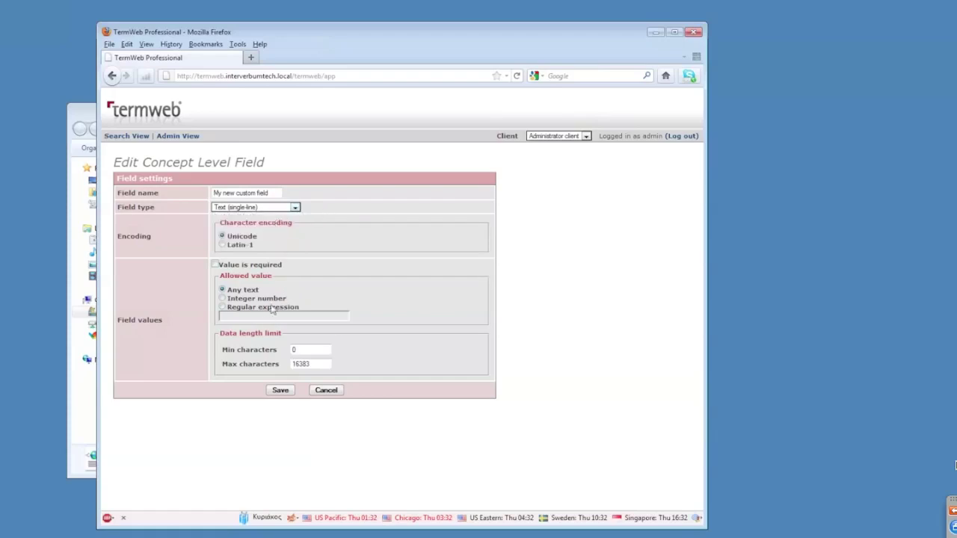
left_click(281, 390)
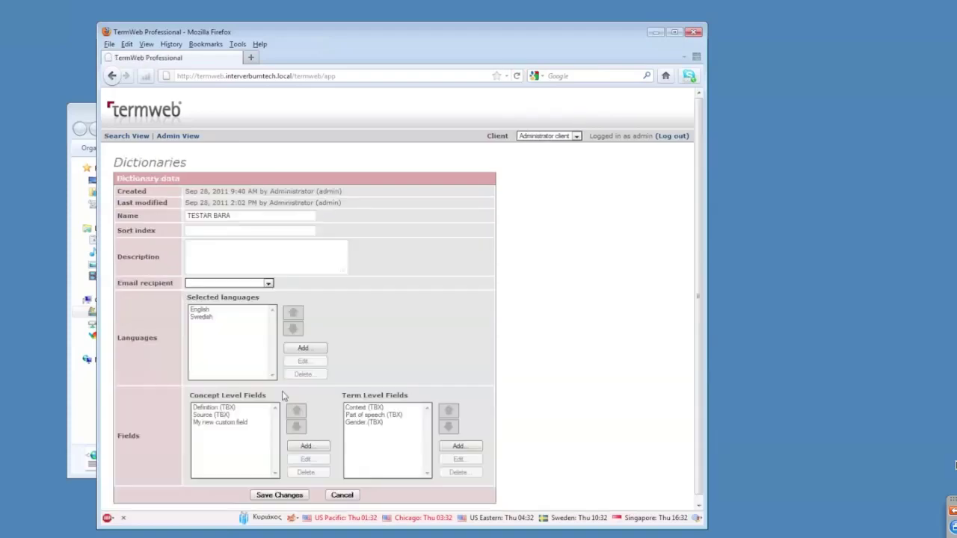
scroll(282, 396, "down", 1)
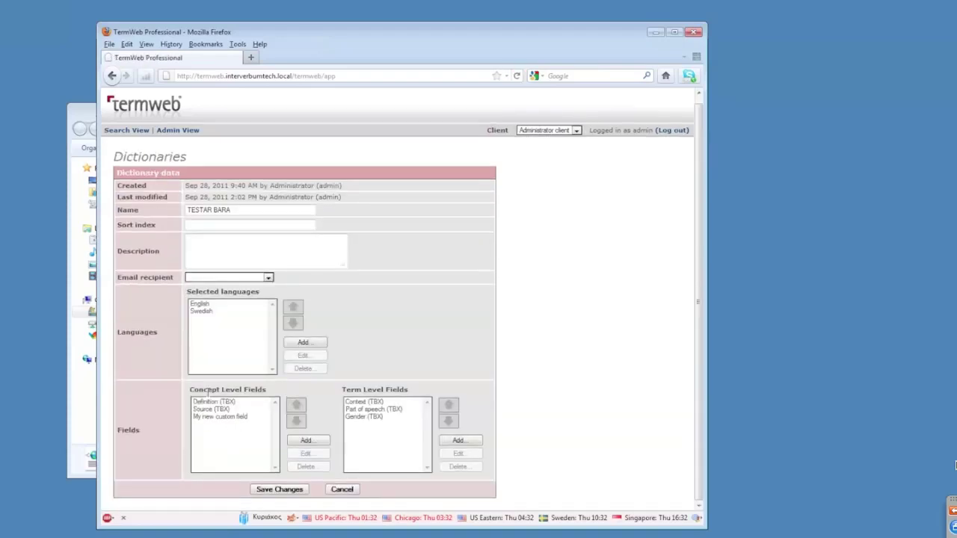
left_click(282, 489)
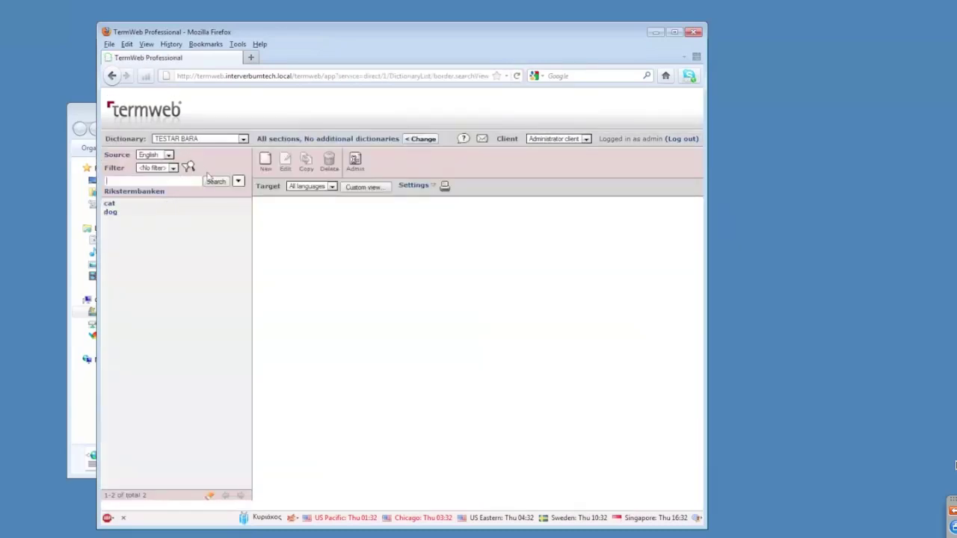
Save filter 'this is my new filter': My new custom field CONTAINS 'test'.
left_click(187, 167)
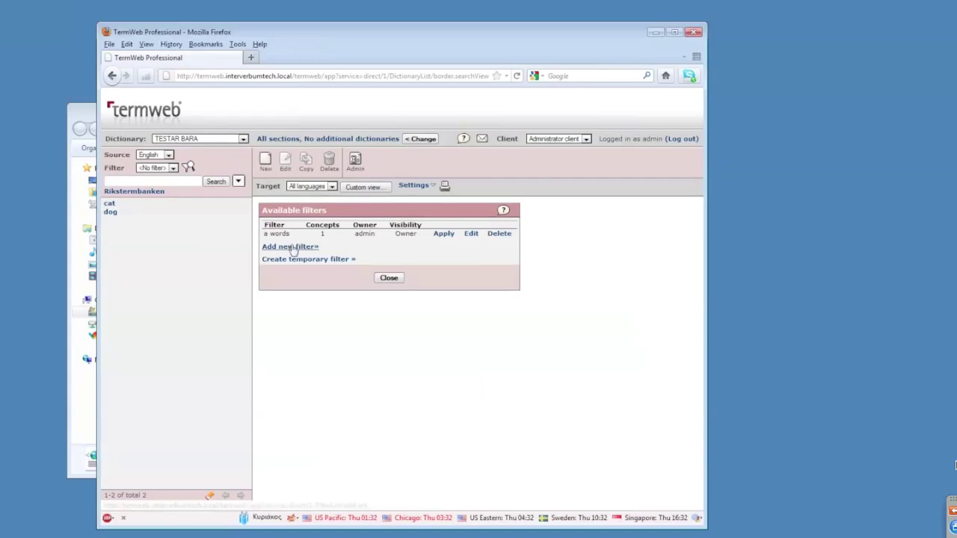
left_click(292, 247)
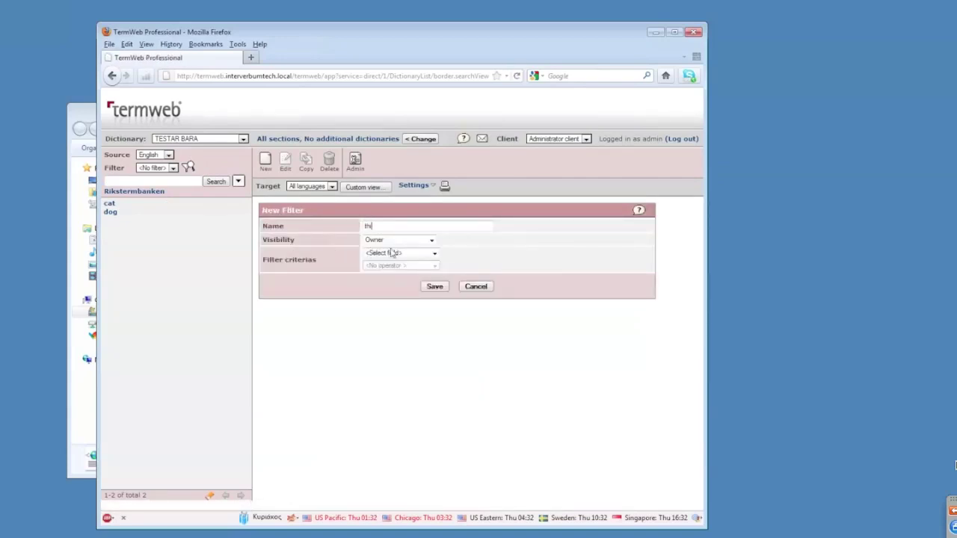
type("this is my new filter")
left_click(423, 256)
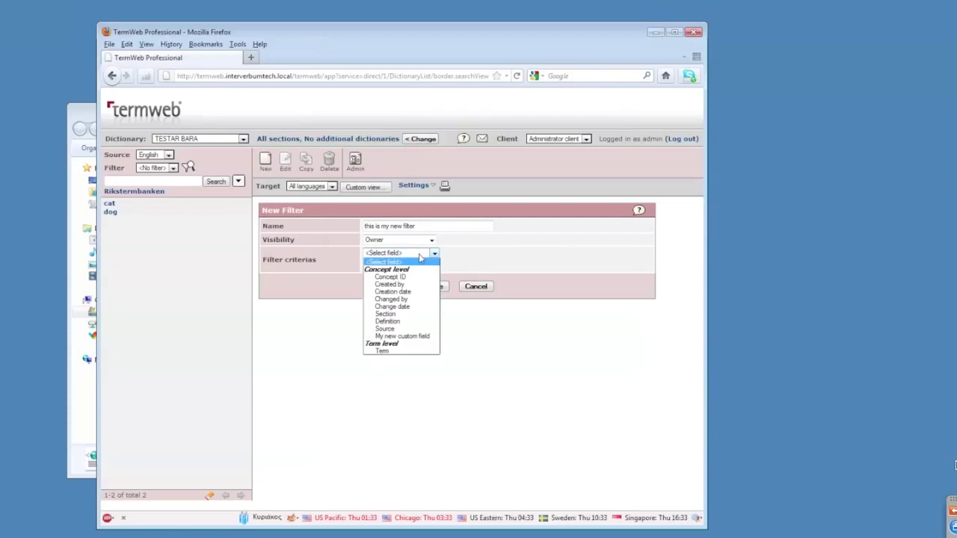
left_click(409, 336)
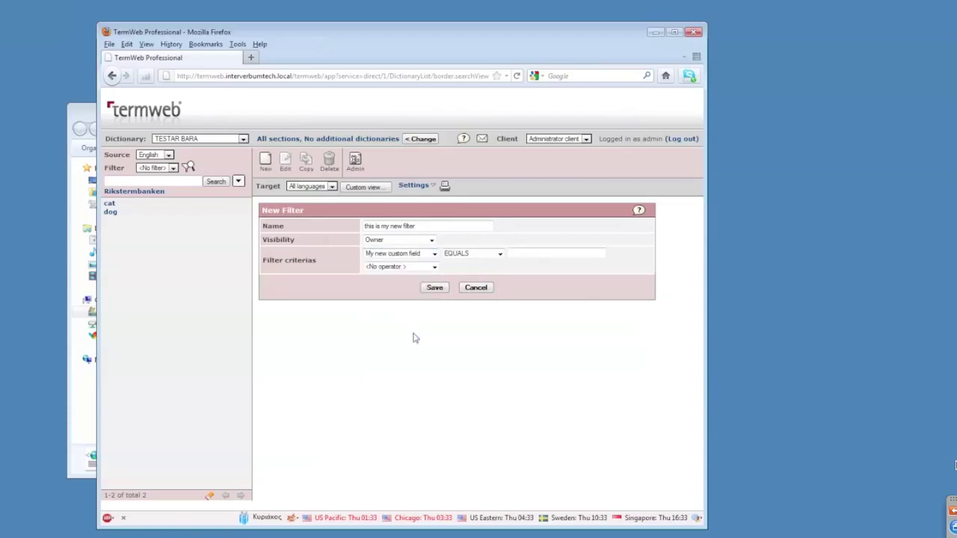
left_click(517, 257)
type("test")
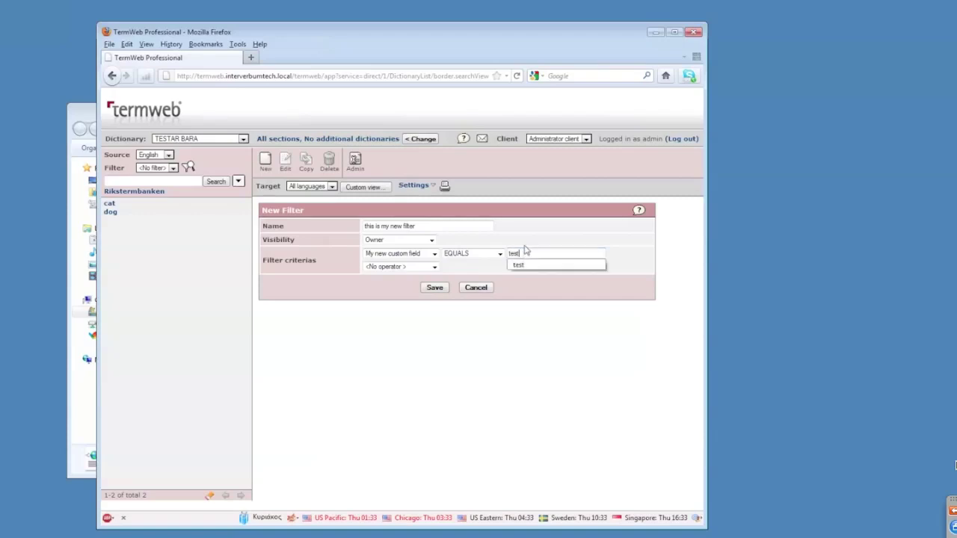
left_click(498, 254)
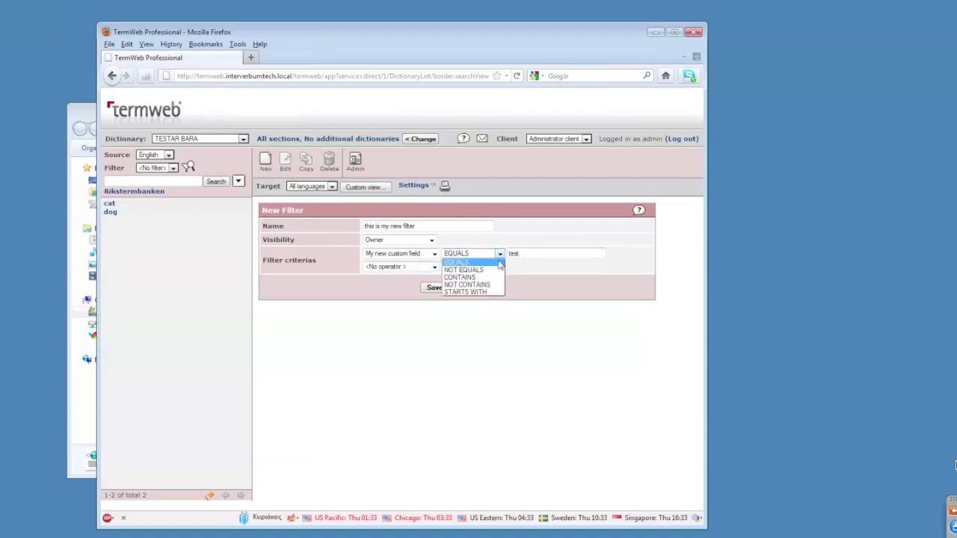
left_click(493, 278)
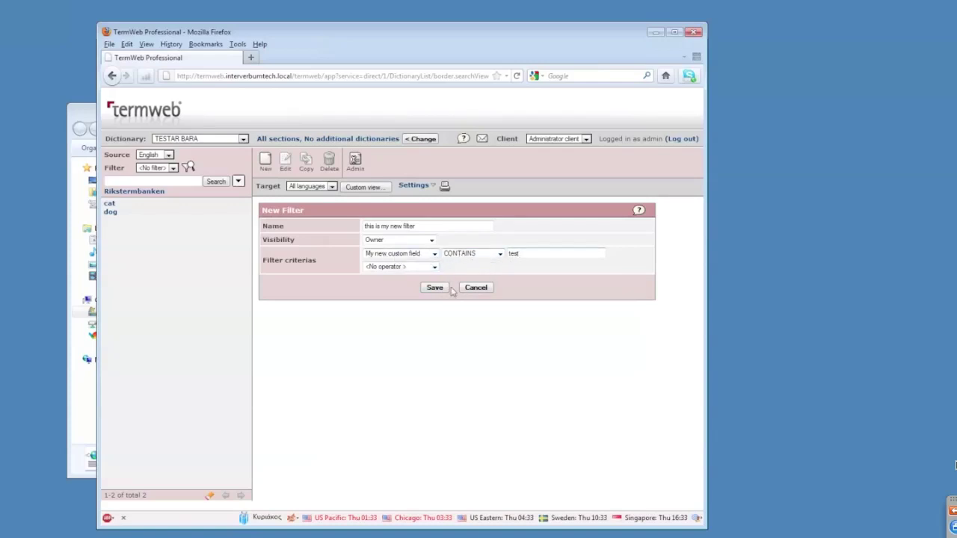
left_click(434, 287)
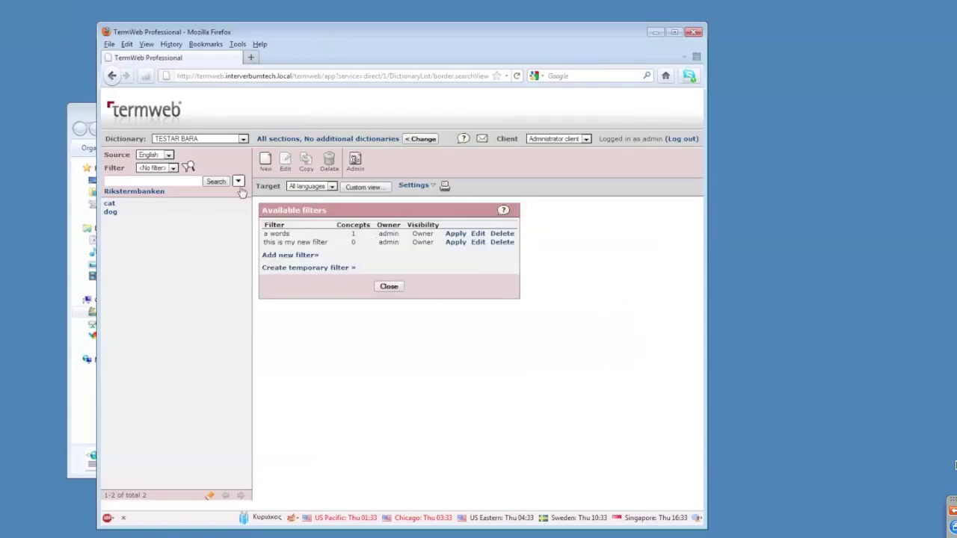
Enter 'test' in My new custom field on the cat concept and save it.
left_click(110, 205)
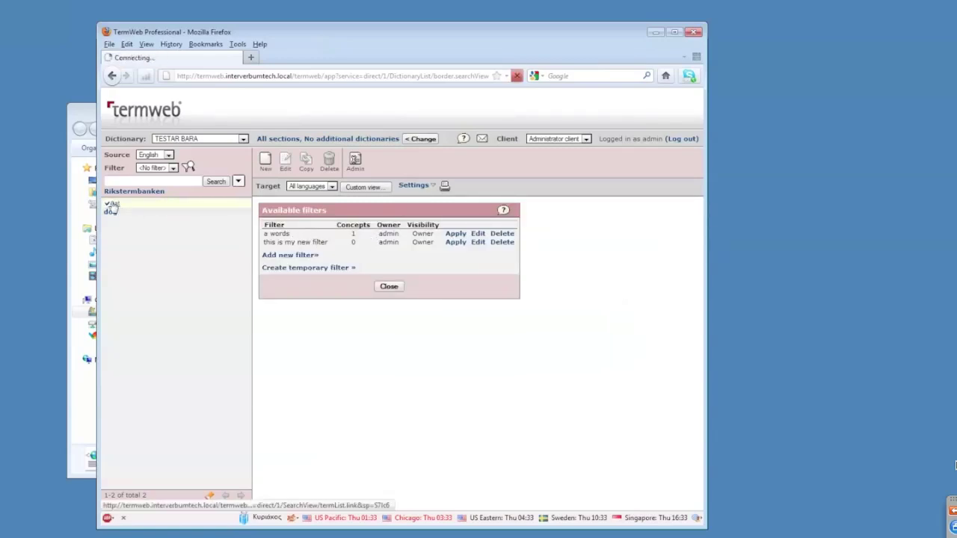
left_click(184, 172)
left_click(148, 344)
type("test")
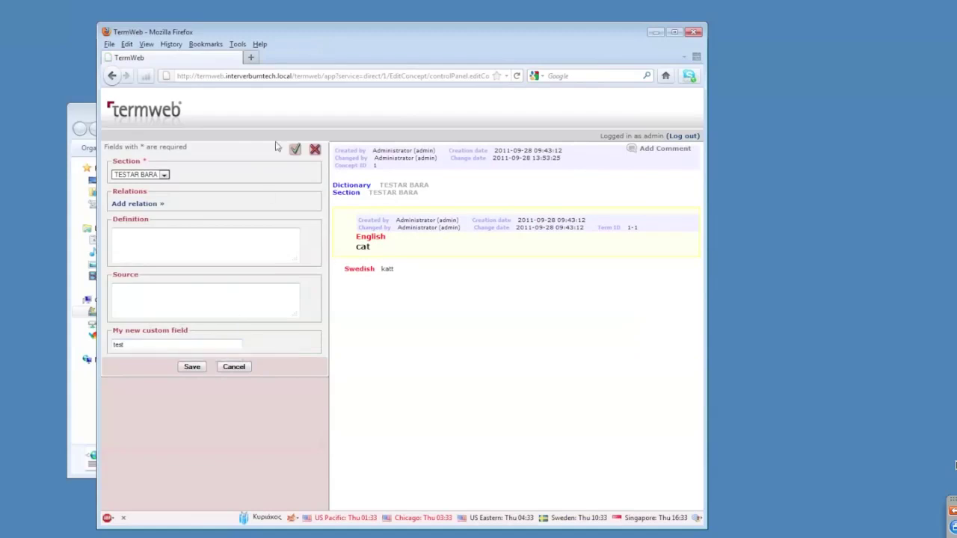
left_click(296, 151)
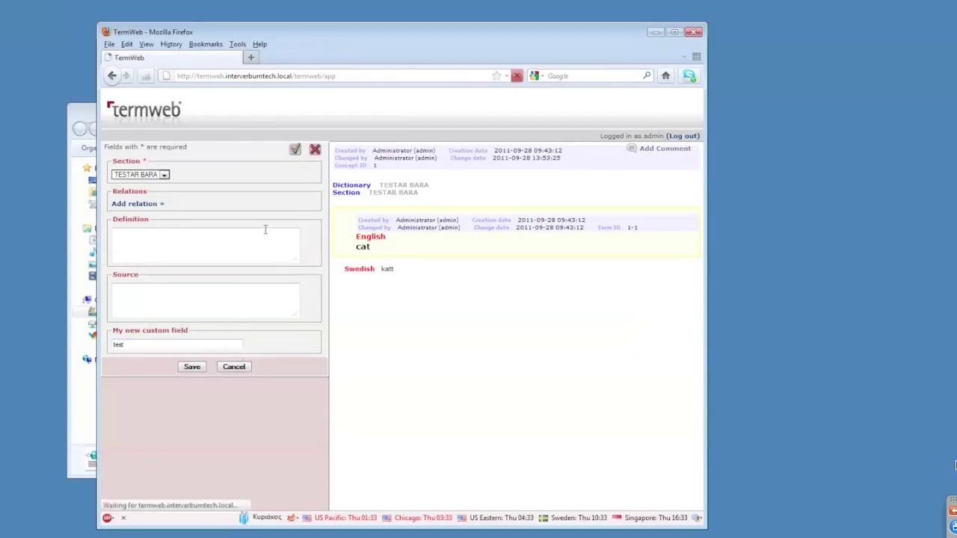
Finish editing cat, then open and close the Available filters list.
left_click(124, 259)
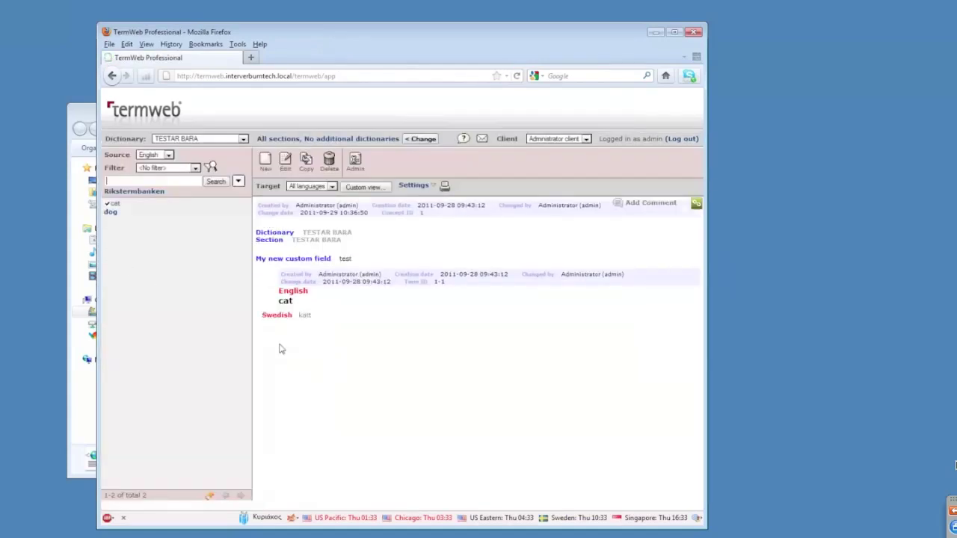
left_click(212, 167)
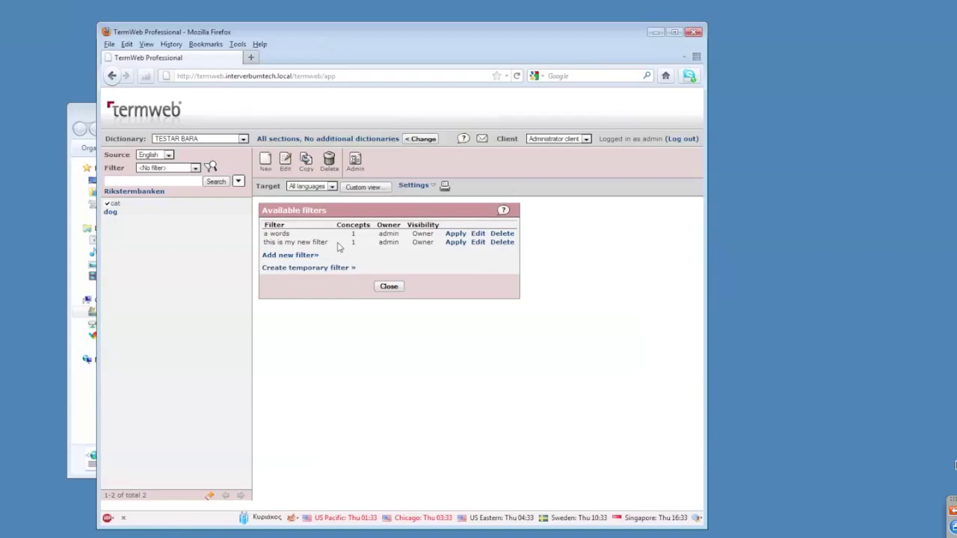
left_click(390, 288)
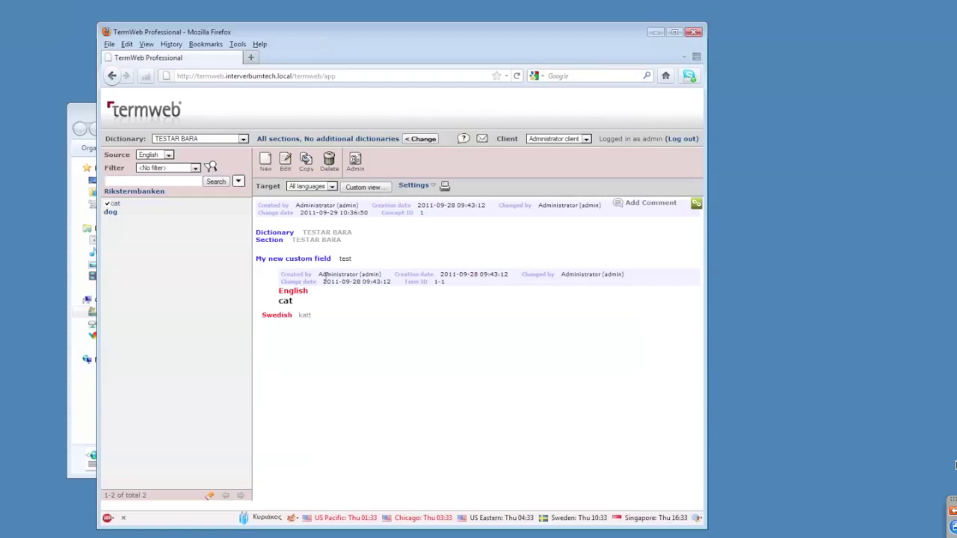
Export TESTAR BARA as TermWeb XML with filter definitions, saving TESTAR BARA(1).xml.
left_click(354, 165)
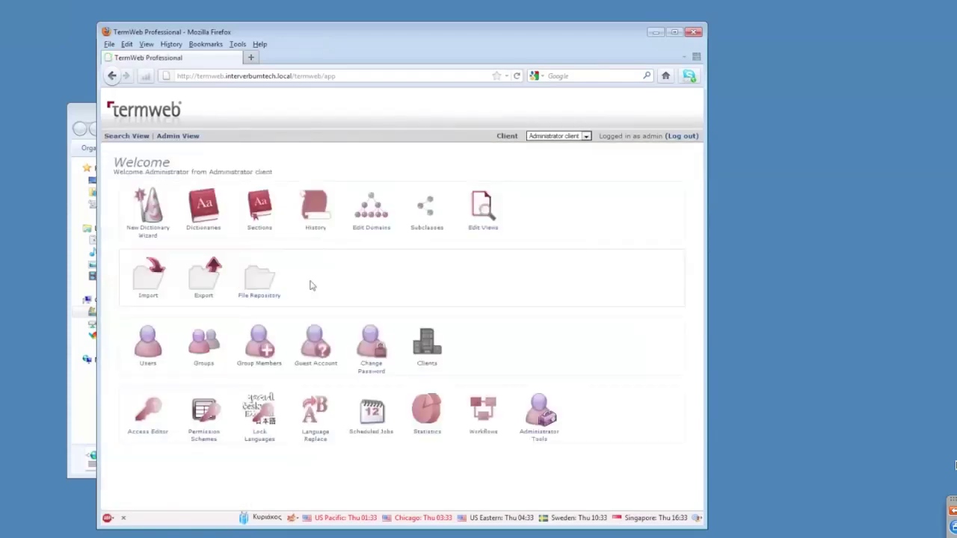
left_click(211, 210)
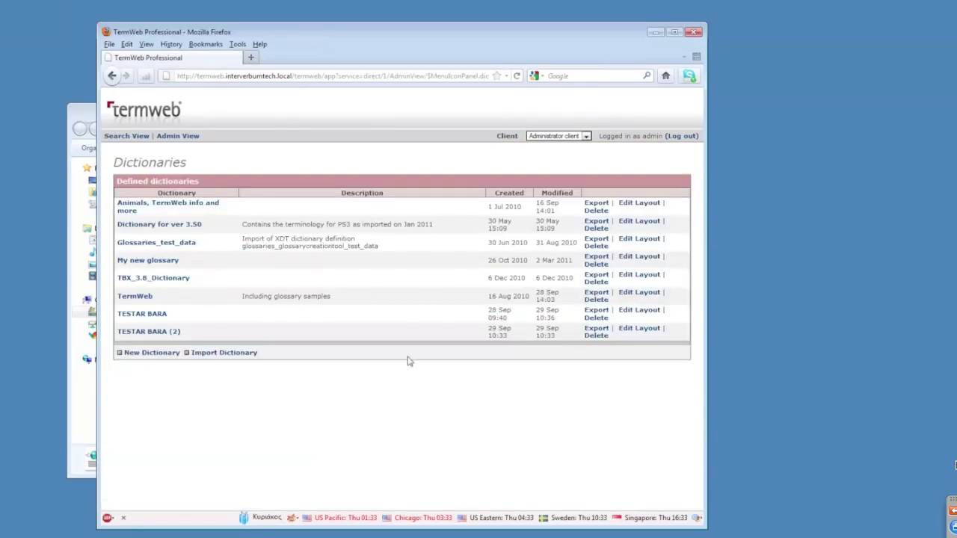
left_click(597, 328)
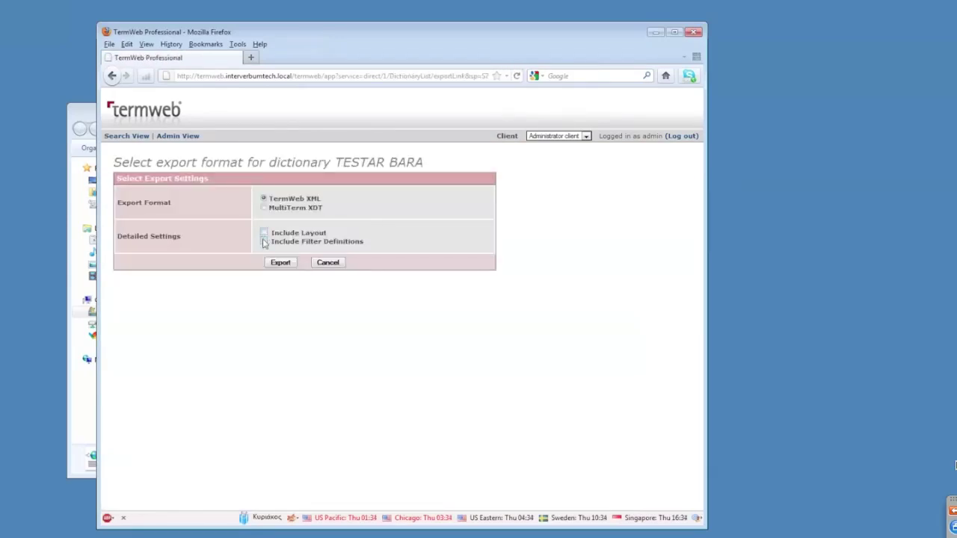
left_click(263, 241)
left_click(287, 265)
left_click_drag(608, 324, 579, 298)
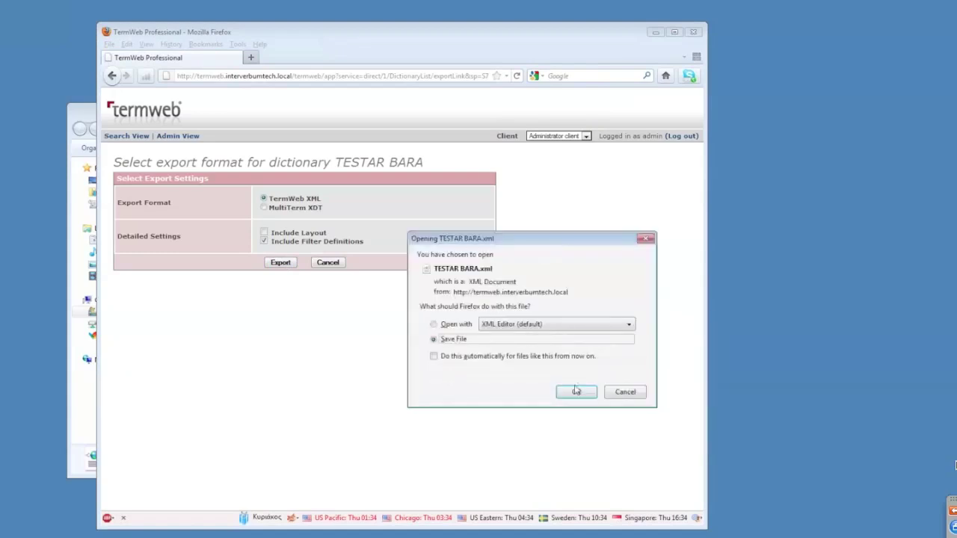
left_click(610, 444)
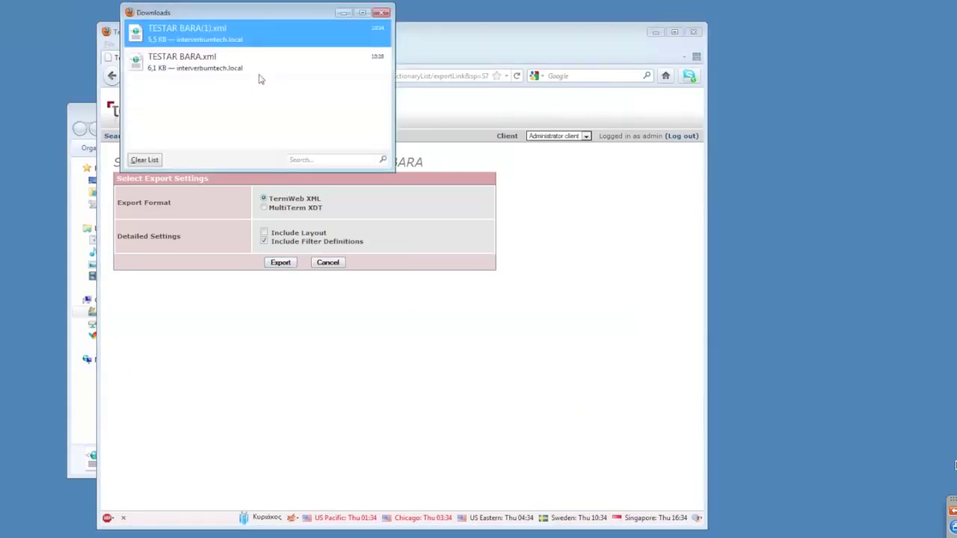
Show TESTAR BARA(1).xml in its folder, then return to the Admin Dictionaries list.
right_click(286, 39)
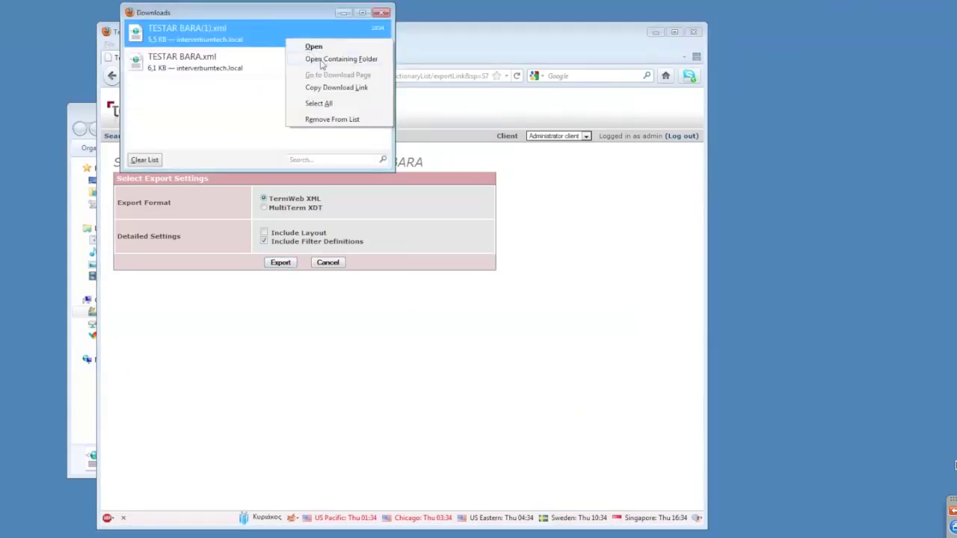
left_click(322, 60)
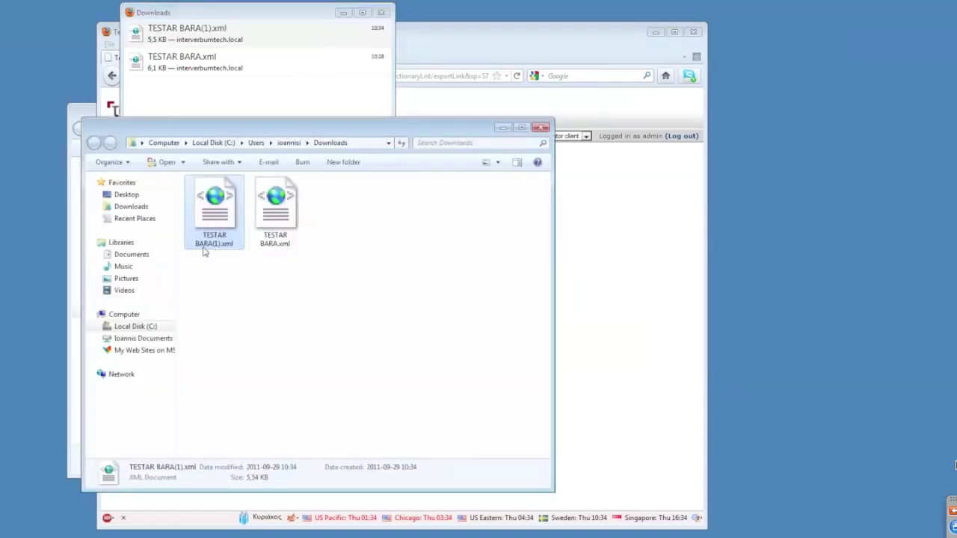
left_click(543, 128)
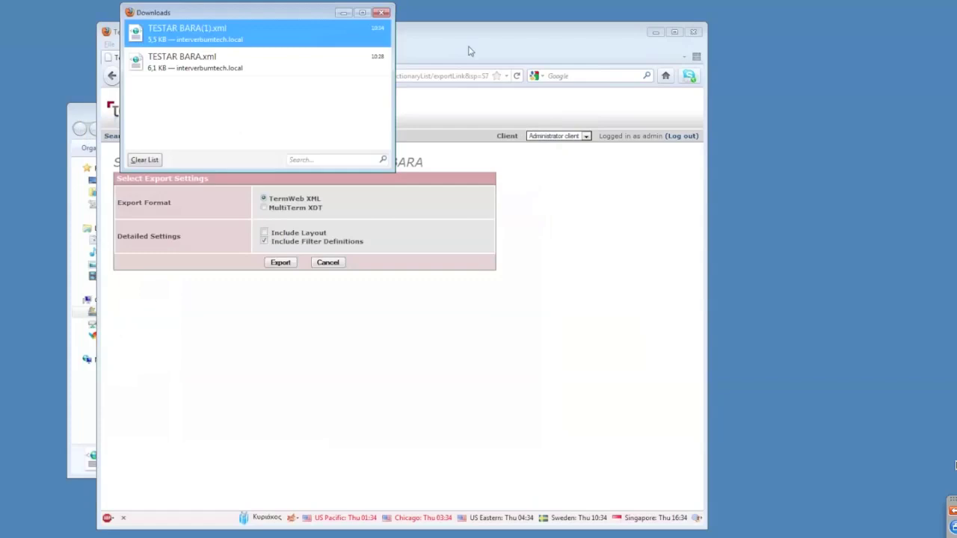
left_click(381, 12)
left_click(175, 139)
left_click(203, 210)
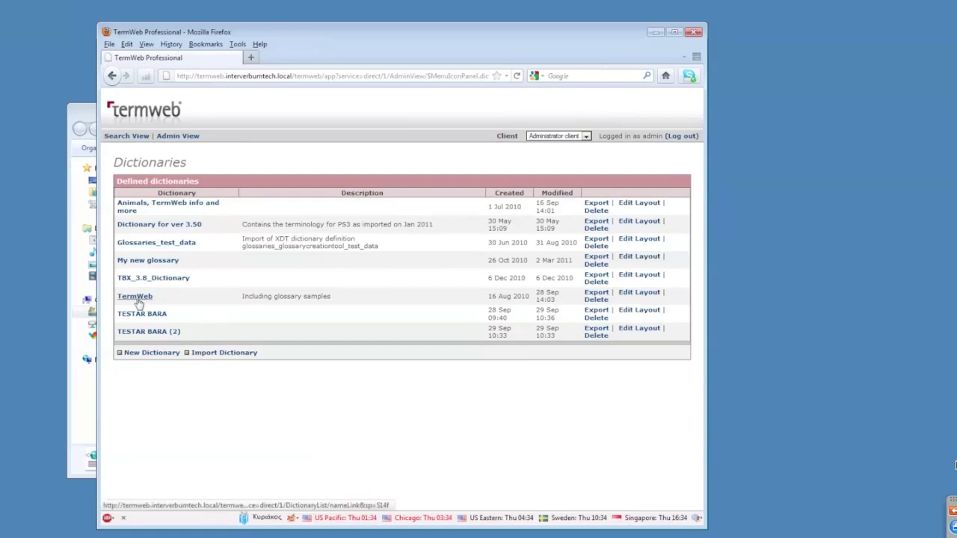
Upload TESTAR BARA(1).xml for dictionary import.
left_click(233, 356)
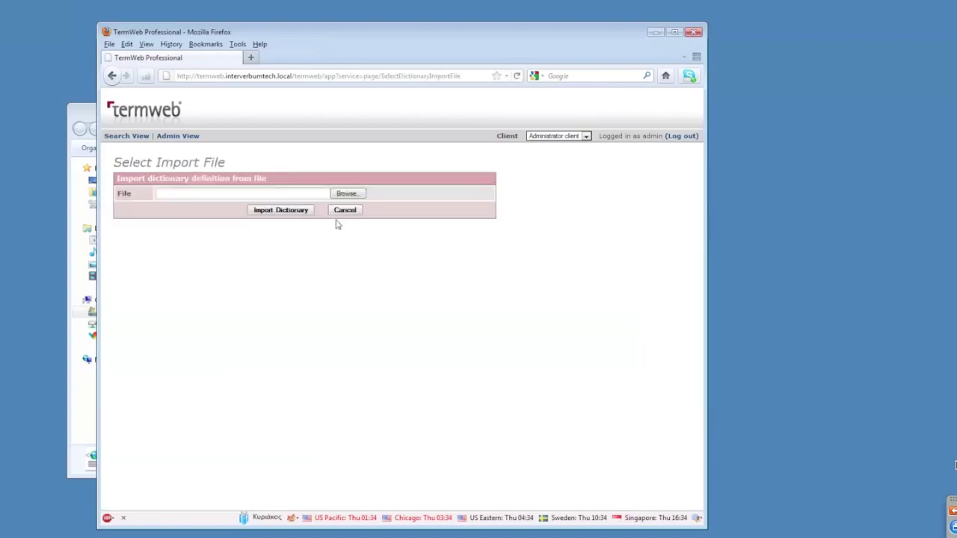
left_click(346, 193)
double_click(238, 133)
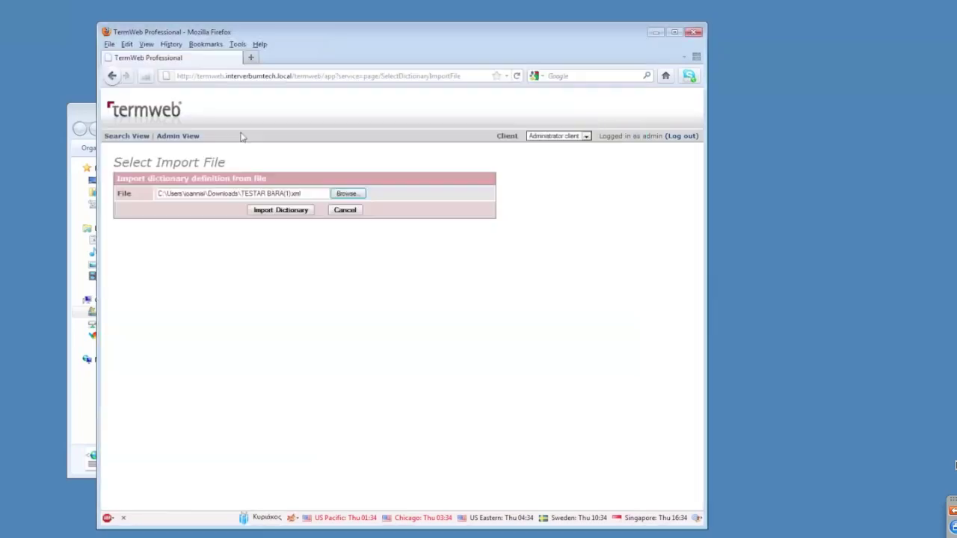
left_click(281, 212)
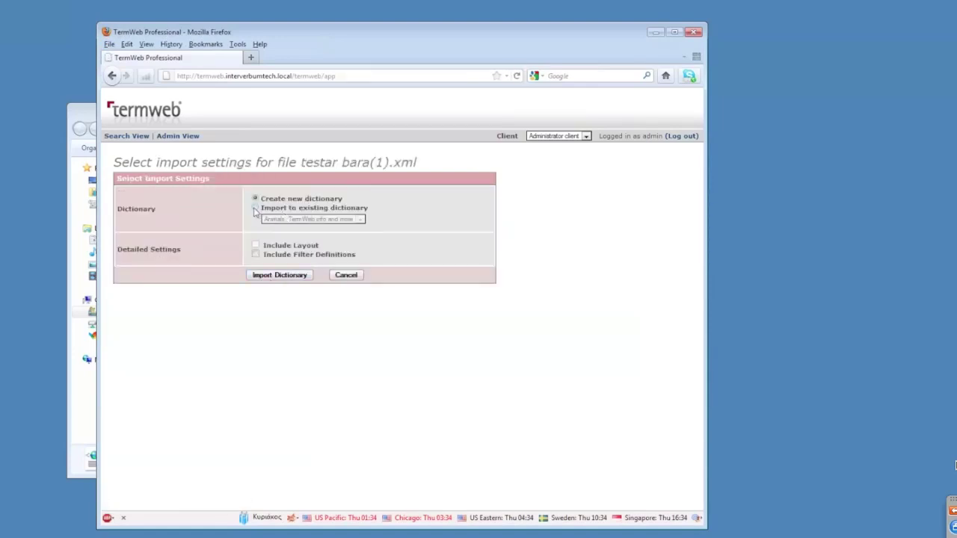
Import it into the existing TermWeb dictionary with filter definitions included.
left_click(254, 208)
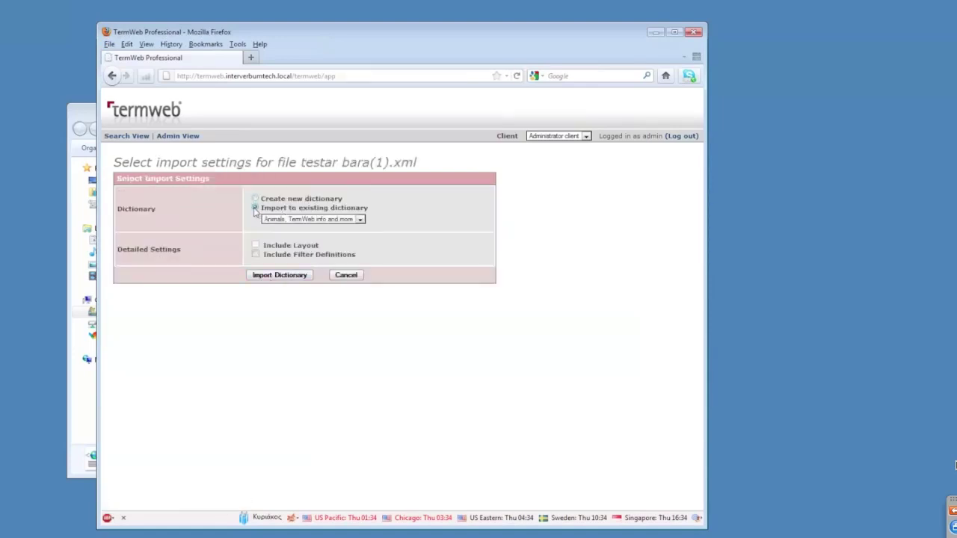
left_click(314, 223)
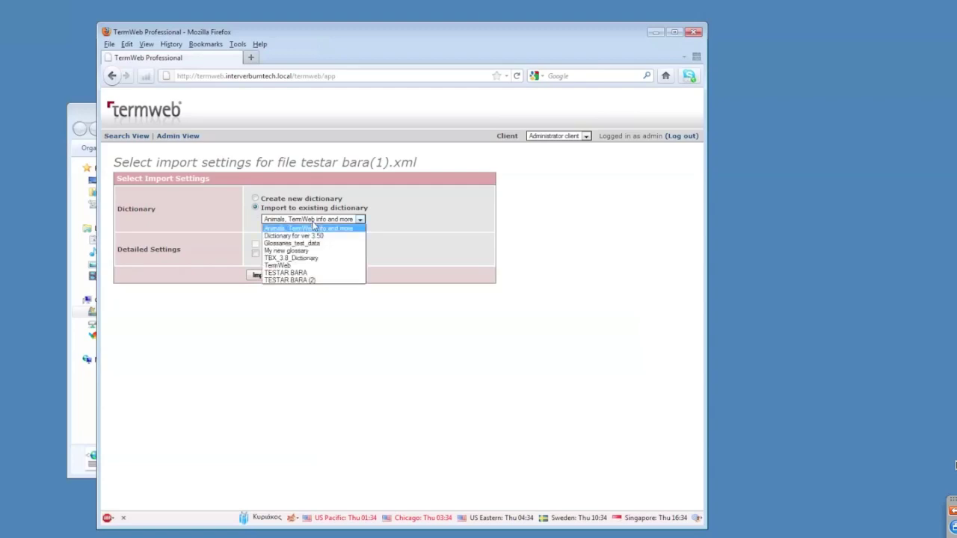
left_click(322, 266)
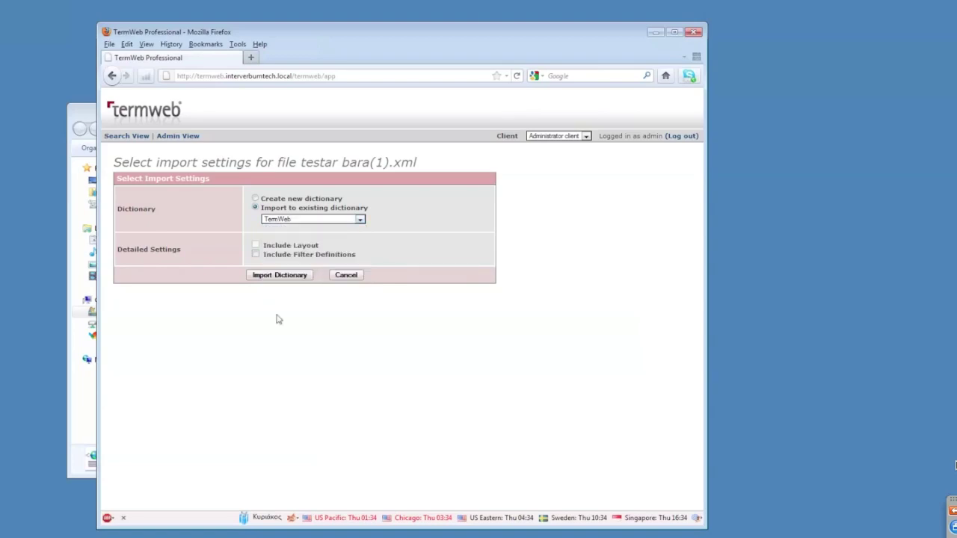
left_click(255, 255)
left_click(278, 276)
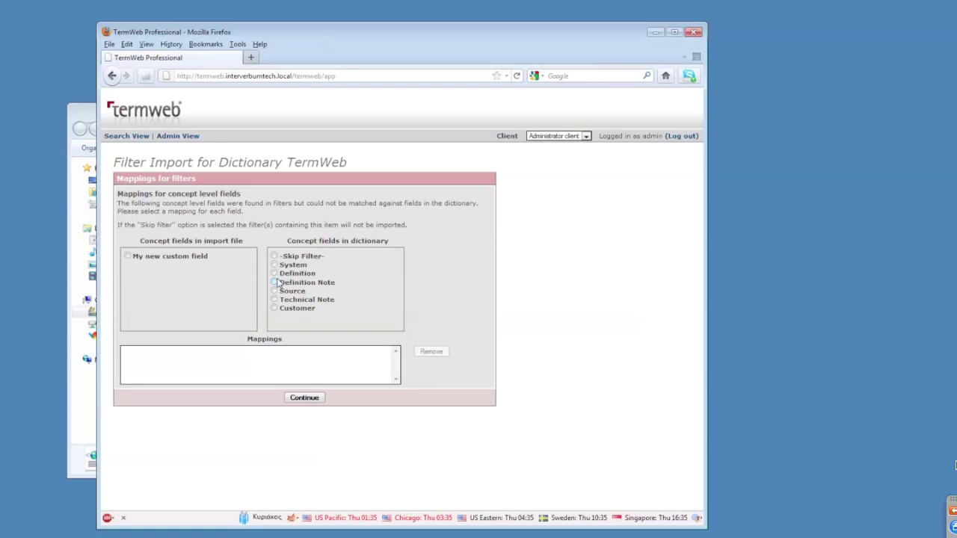
Map My new custom field onto Definition and complete the import into TermWeb, adding 2 filters.
left_click(275, 282)
left_click(127, 256)
left_click(274, 274)
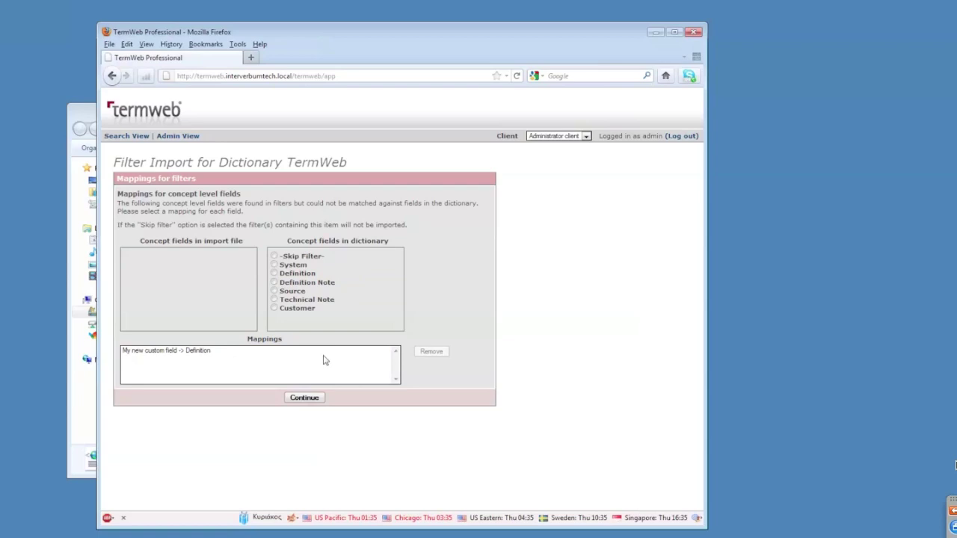
left_click(309, 400)
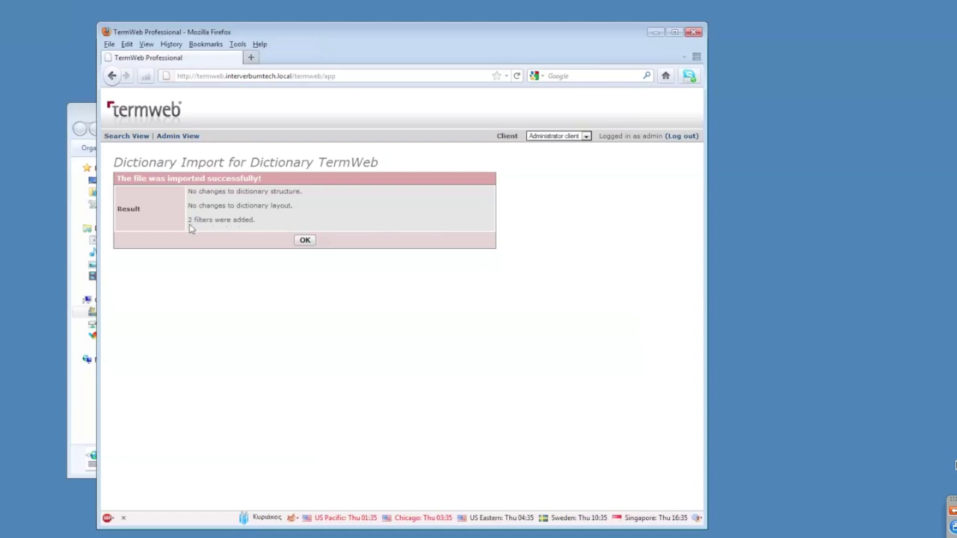
left_click(305, 240)
Switch Search View to the TermWeb dictionary and list its available filters.
left_click(129, 138)
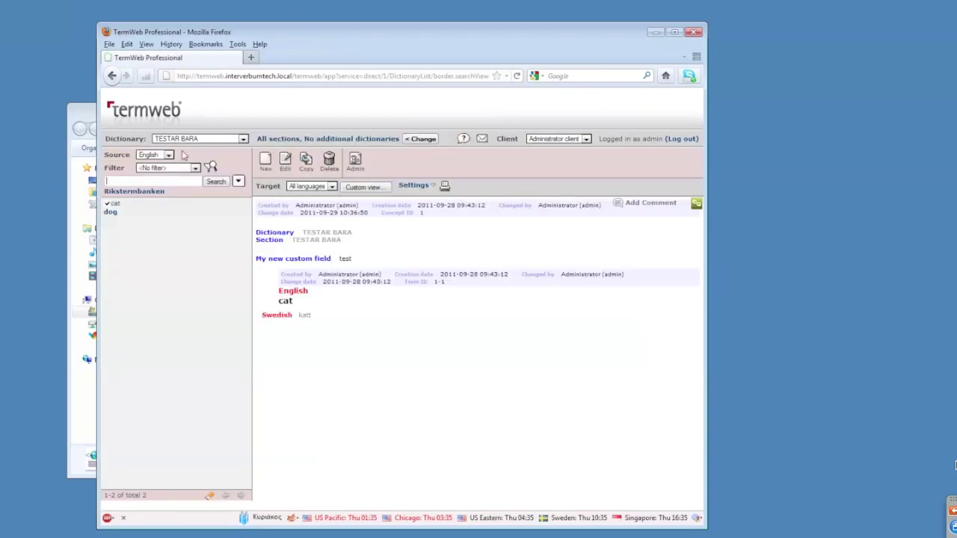
left_click(187, 139)
left_click(192, 187)
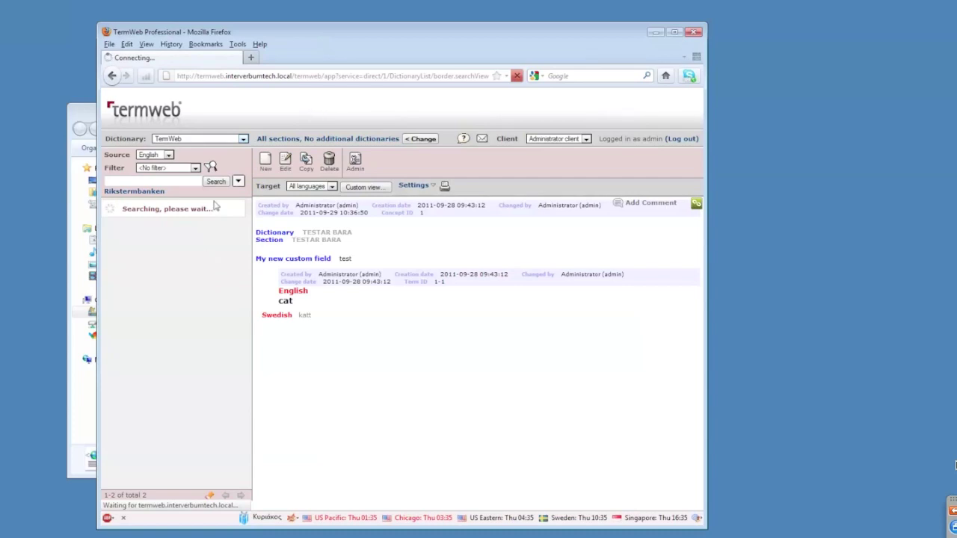
left_click(221, 168)
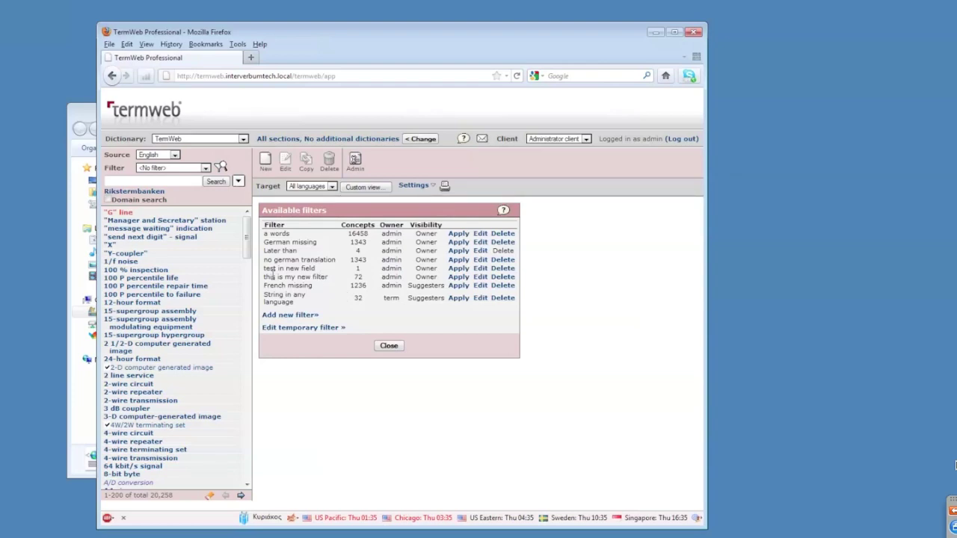
Review the imported filter 'this is my new filter' (72 concepts) without changes, then log out.
left_click_drag(264, 277, 329, 279)
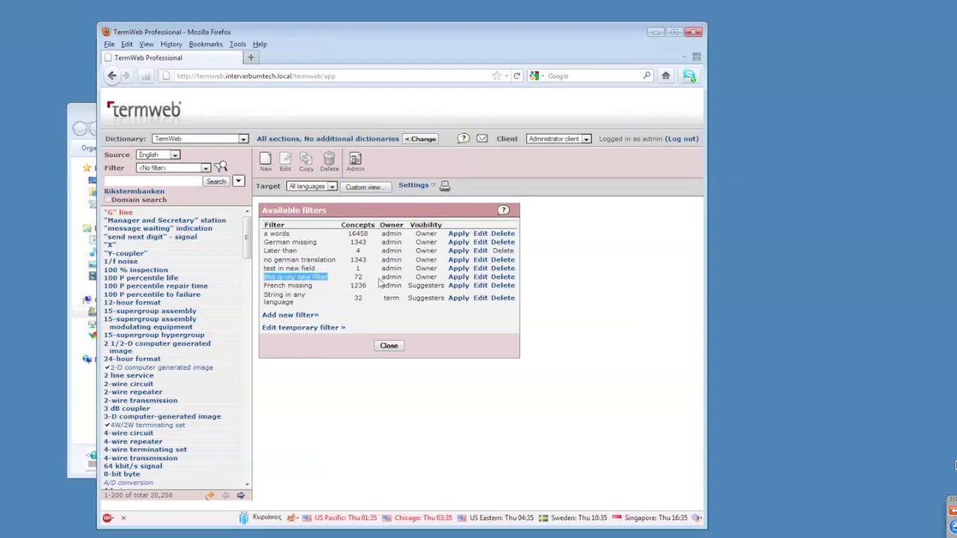
double_click(358, 276)
left_click(359, 277)
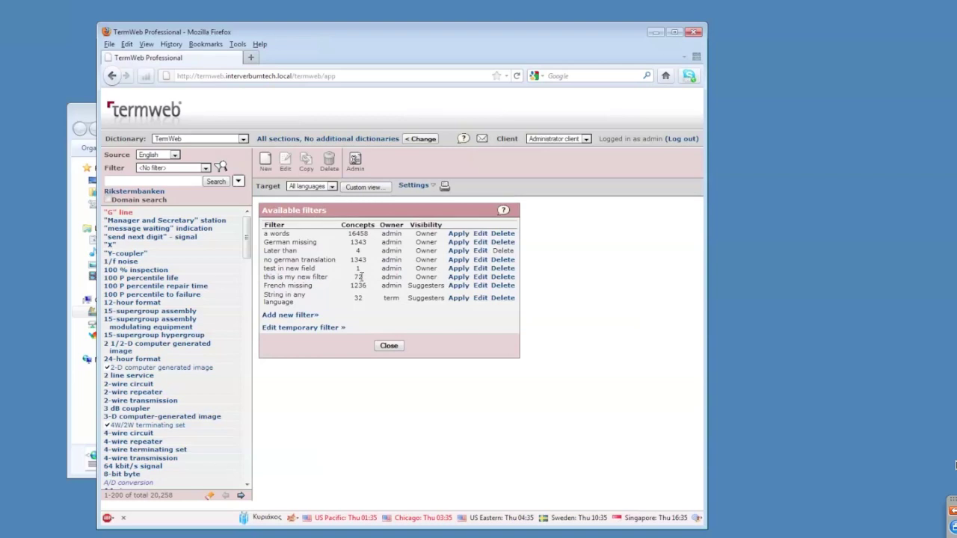
left_click(479, 277)
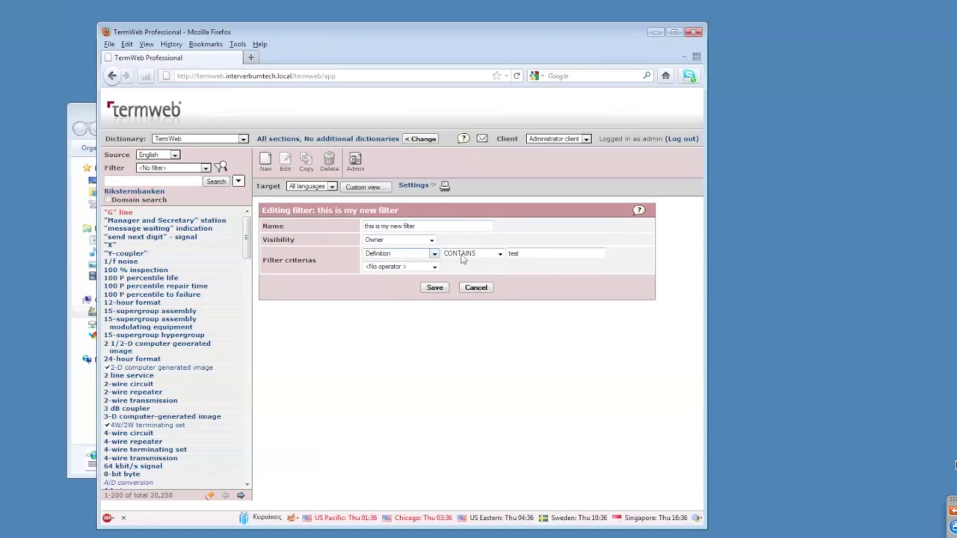
left_click(478, 289)
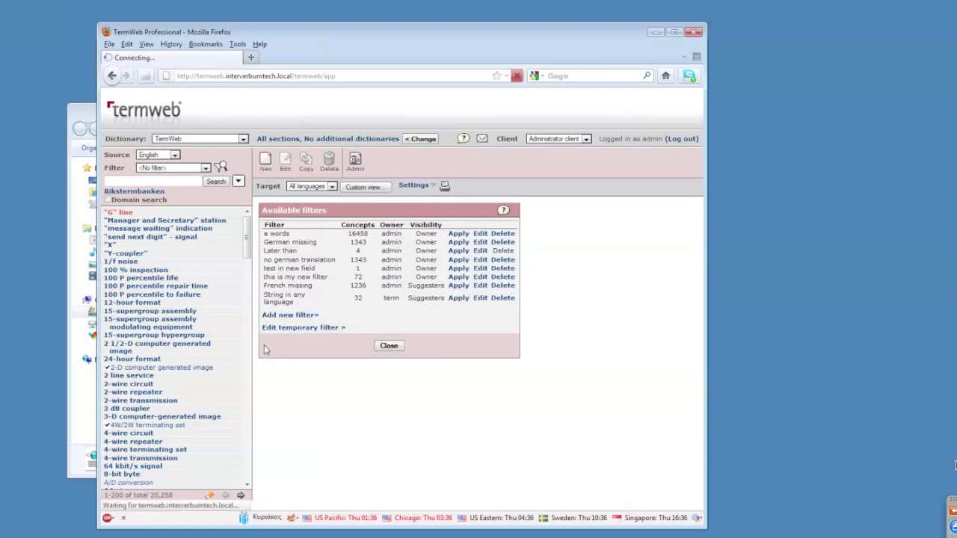
left_click_drag(248, 300, 271, 271)
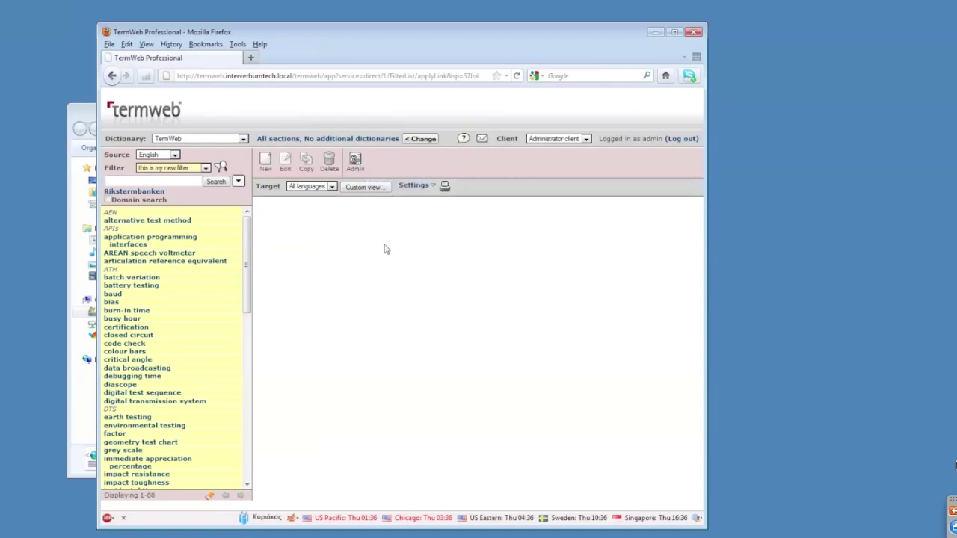
left_click(680, 142)
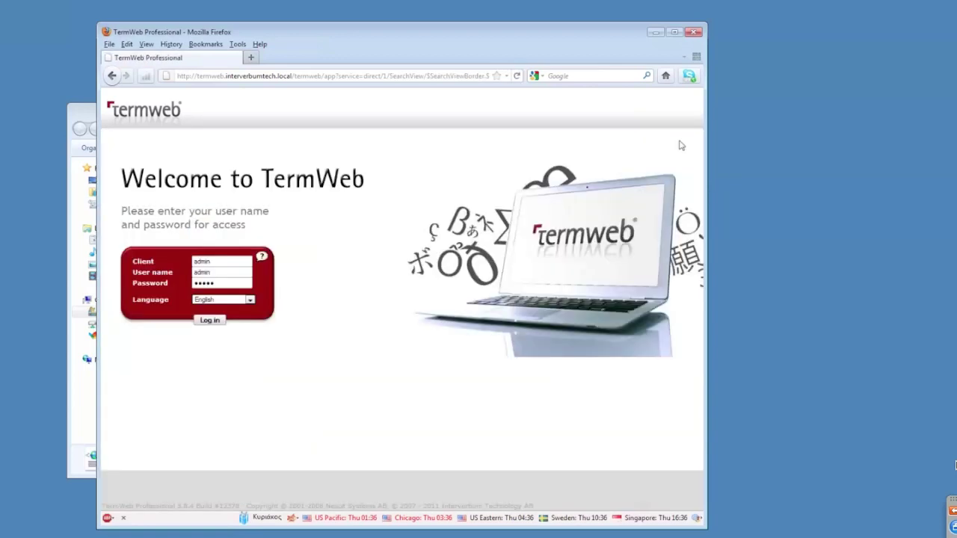